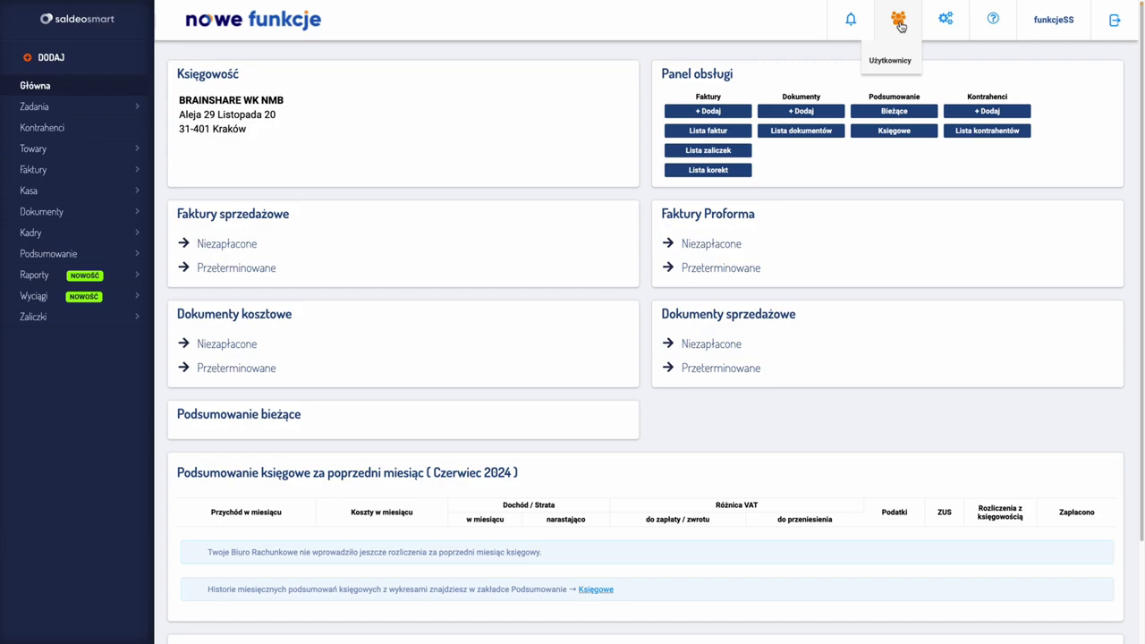
Step: Open the first listed user's profile from the user list and bring up the module access section
left_click(901, 26)
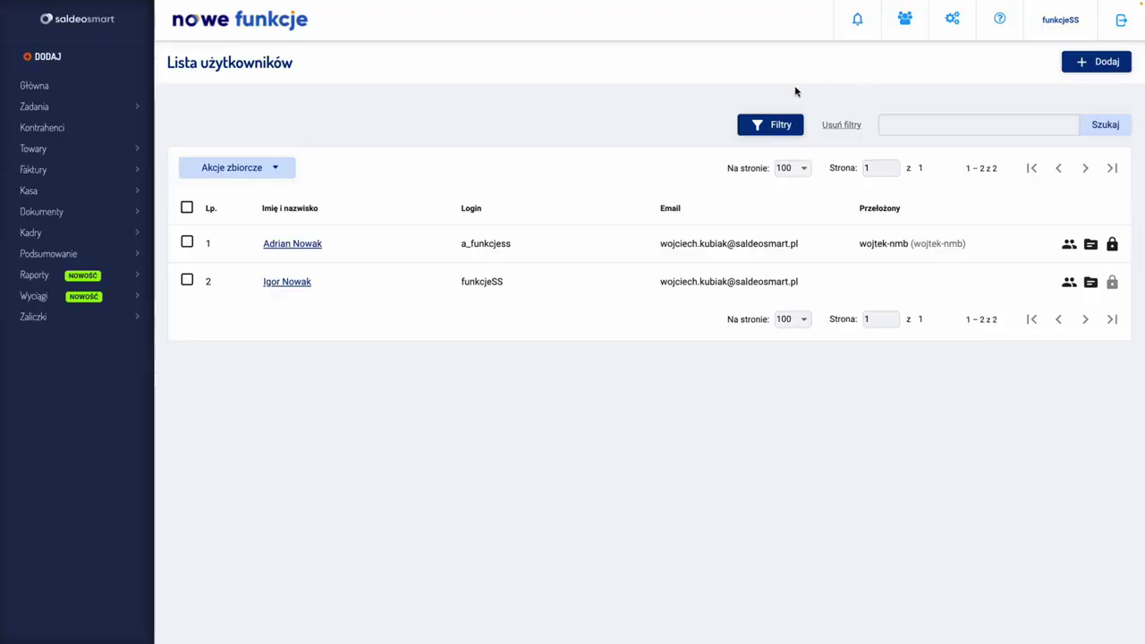
left_click(294, 254)
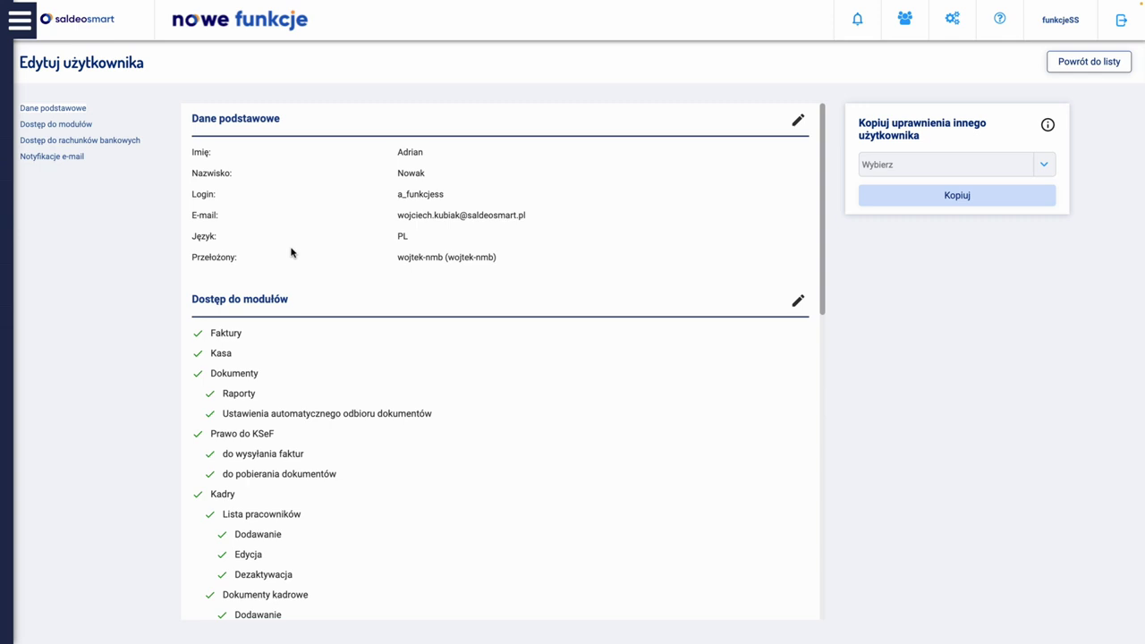
scroll(290, 253, "down", 1)
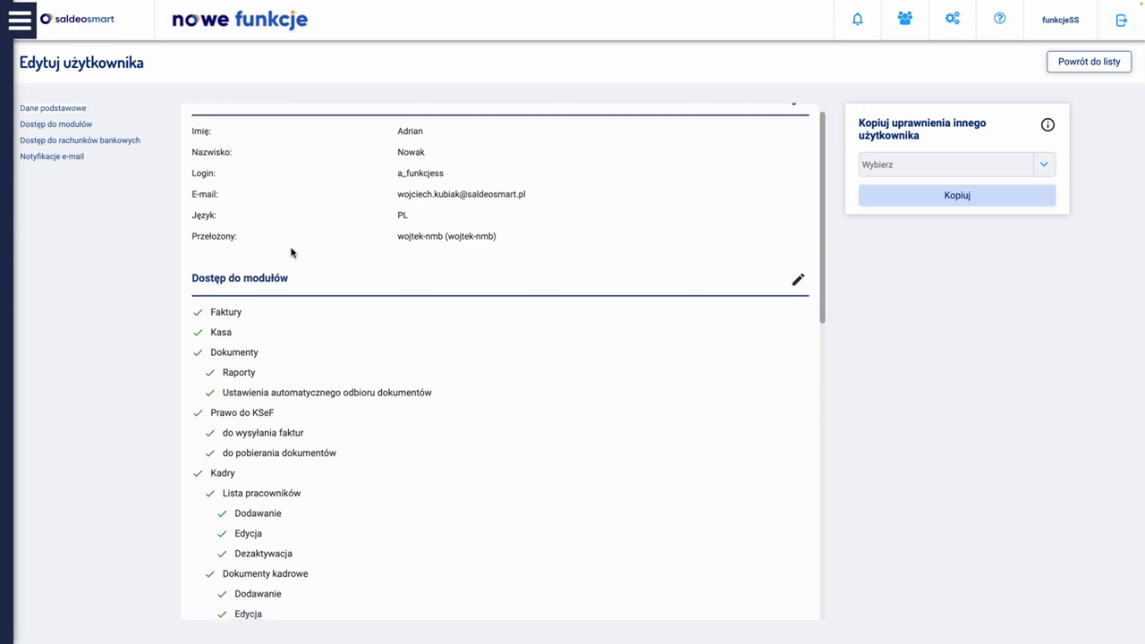
scroll(291, 253, "down", 1)
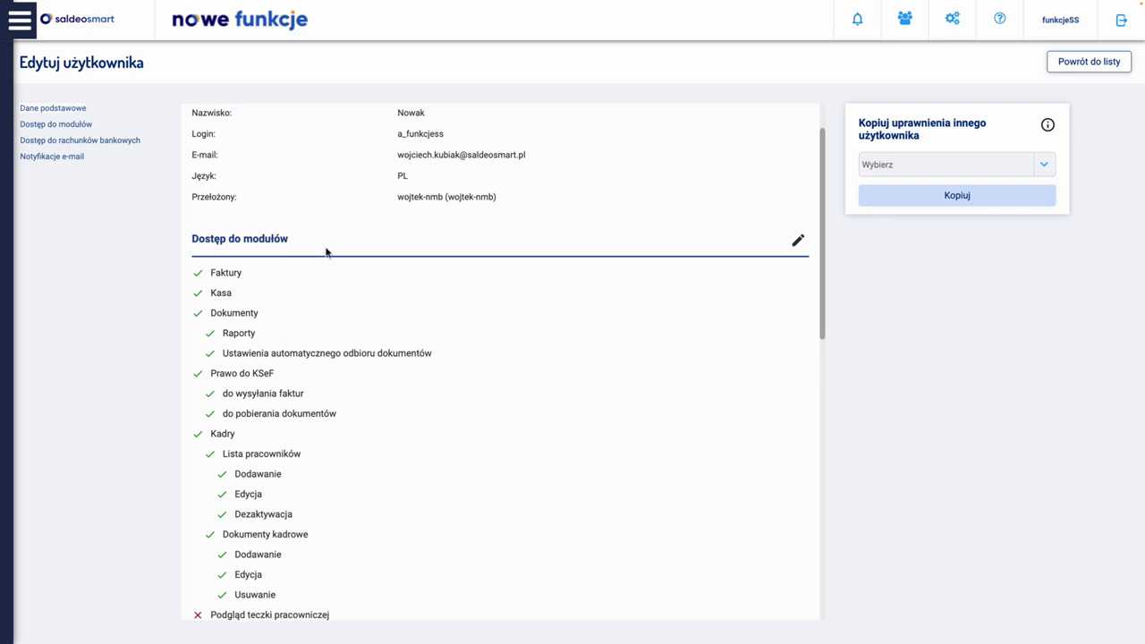
Step: Switch the Kadry rights Edycja, Dezaktywacja and Usuwanie off and on again for this user, and save the module access
left_click(798, 240)
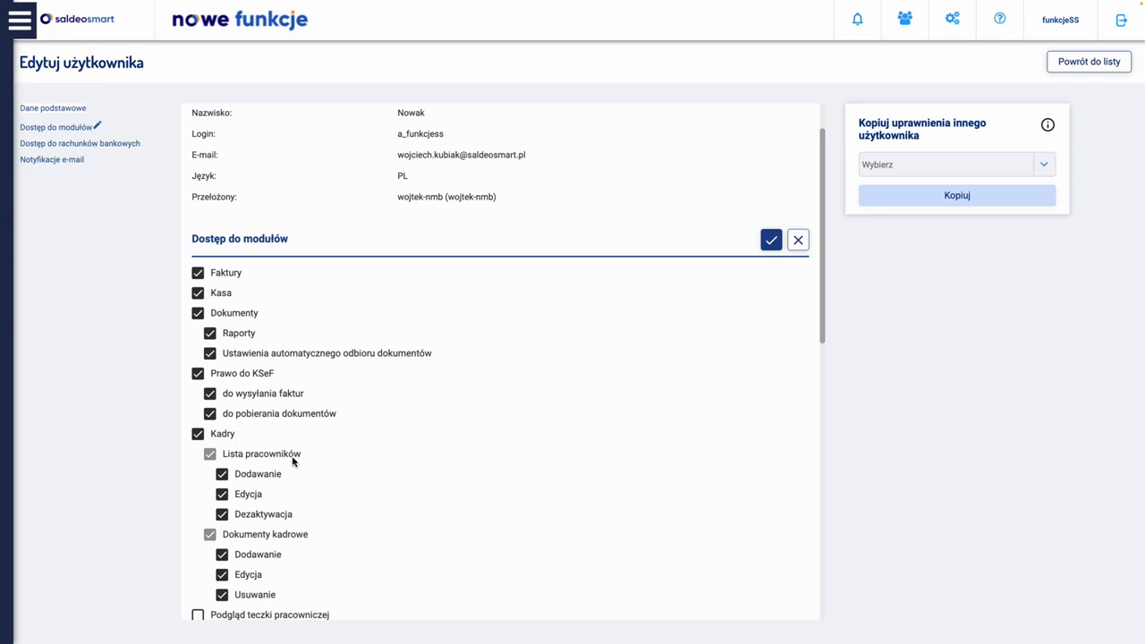
left_click(223, 495)
left_click(223, 495)
left_click(223, 516)
left_click(223, 597)
left_click(223, 596)
left_click(223, 515)
left_click(772, 243)
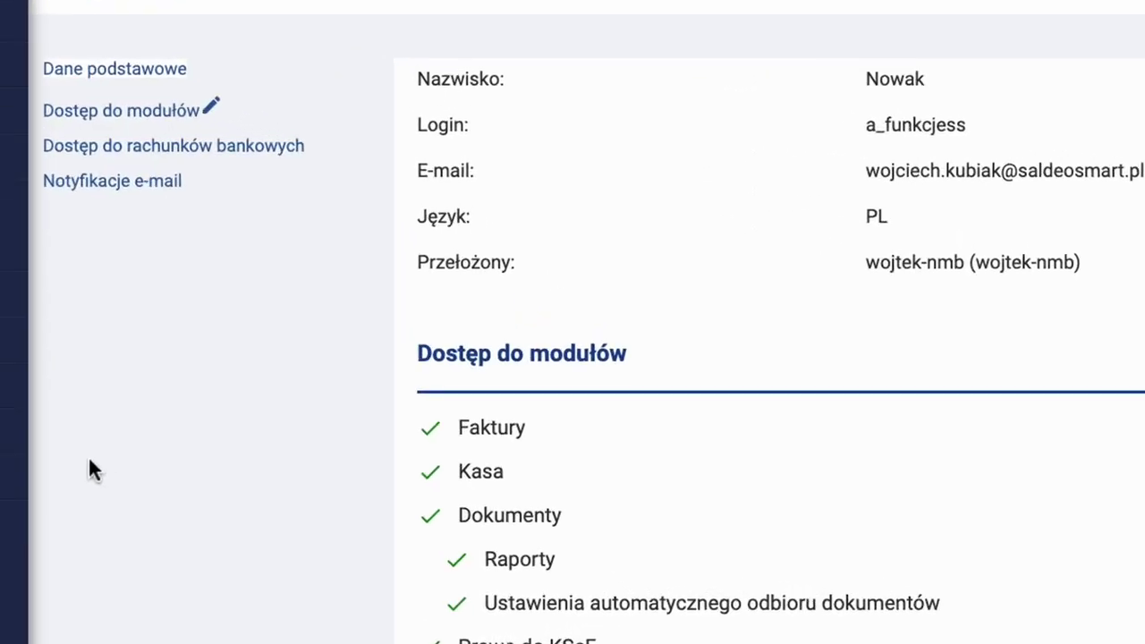
Step: Open the employee list (Lista pracowników) in the Kadry module
mouse_move(13, 293)
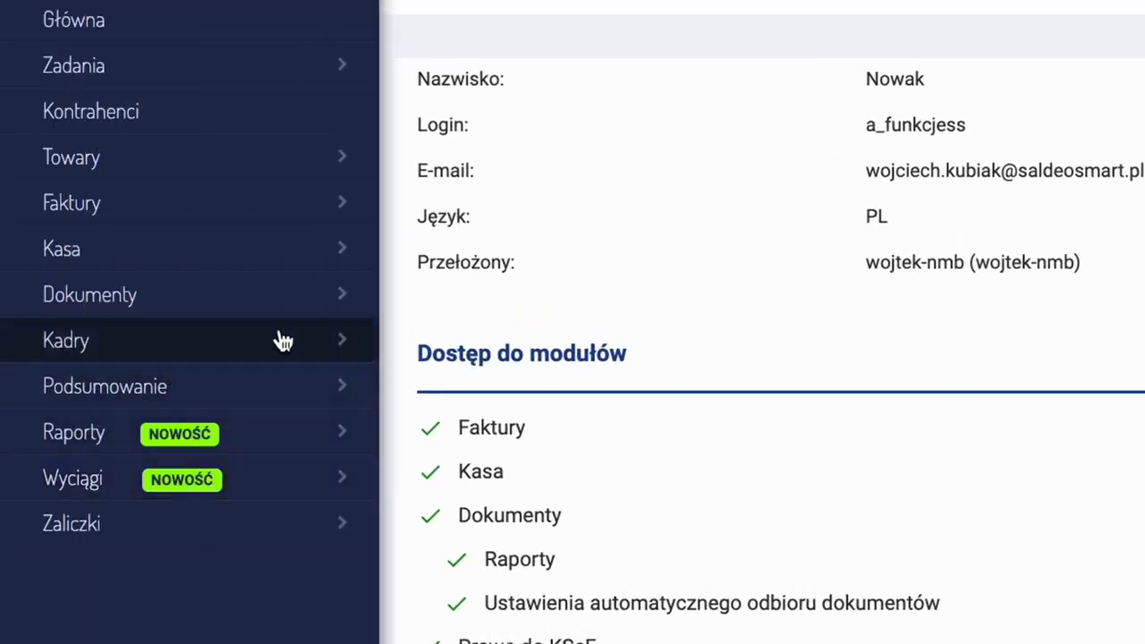
left_click(345, 342)
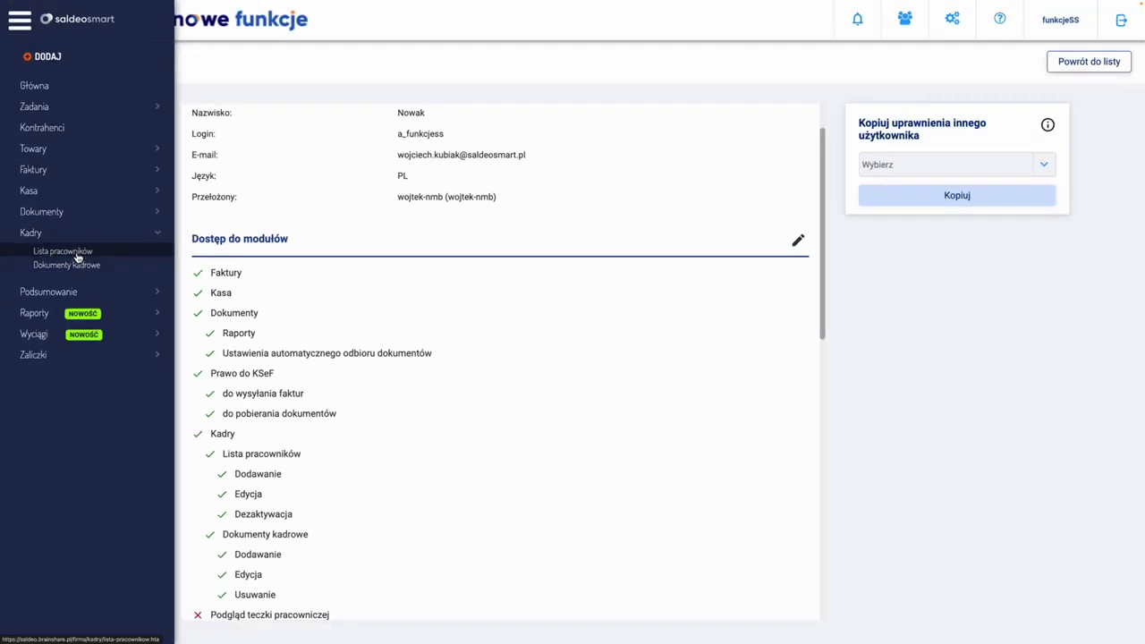
left_click(76, 256)
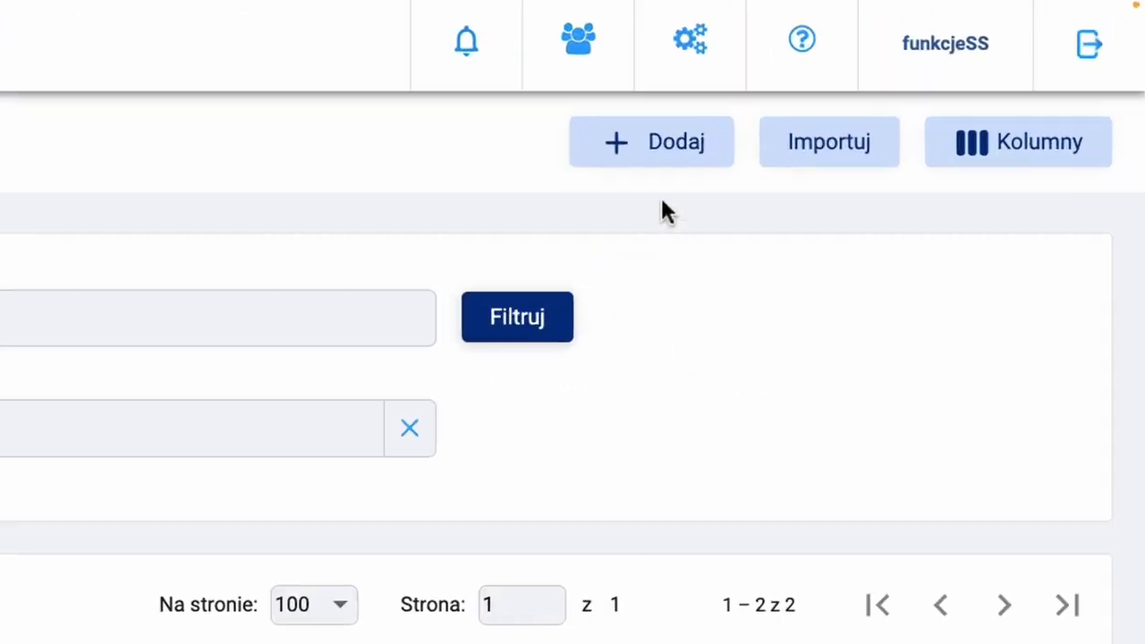
left_click(938, 69)
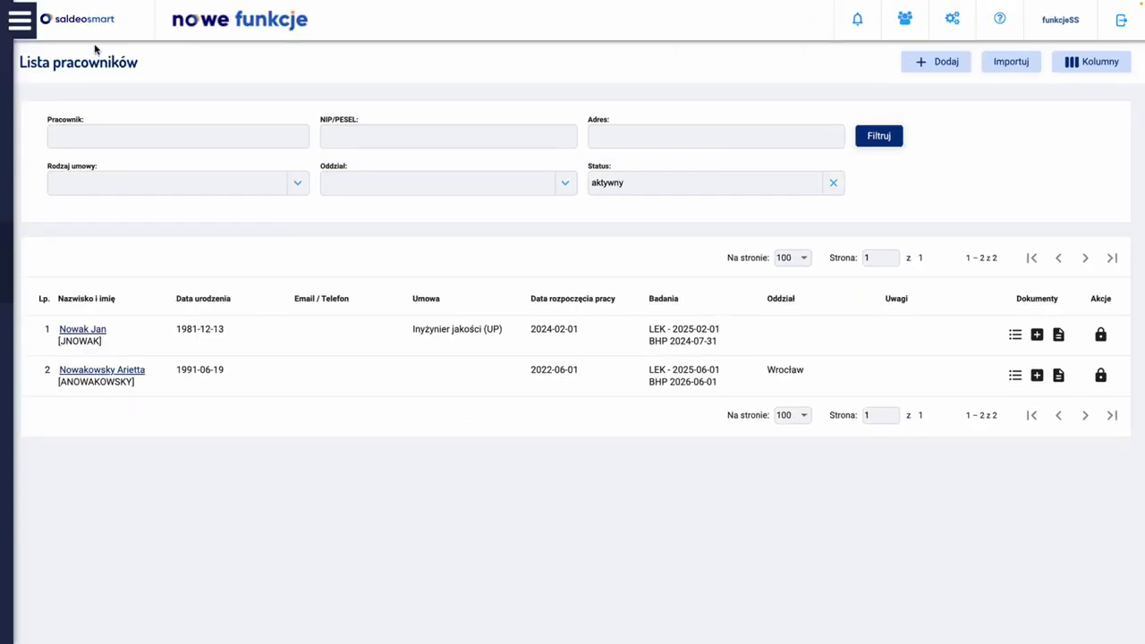
left_click(27, 25)
left_click(52, 108)
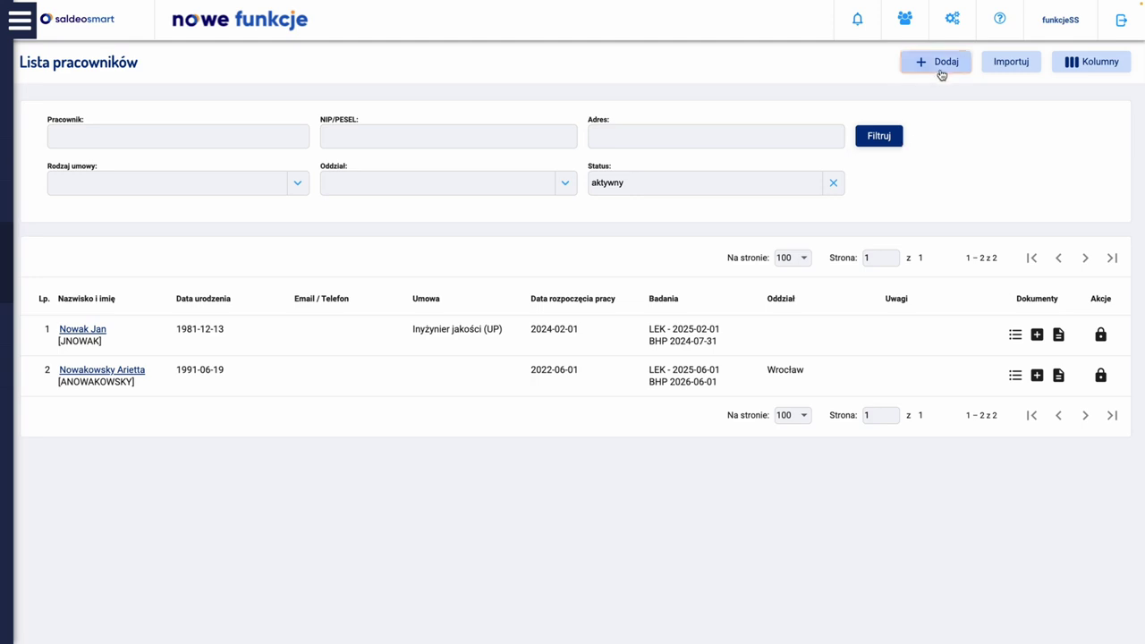
Step: Open the form for adding an employee and look over its required Imię, Nazwisko and Akronim fields and the birth date field
left_click(940, 69)
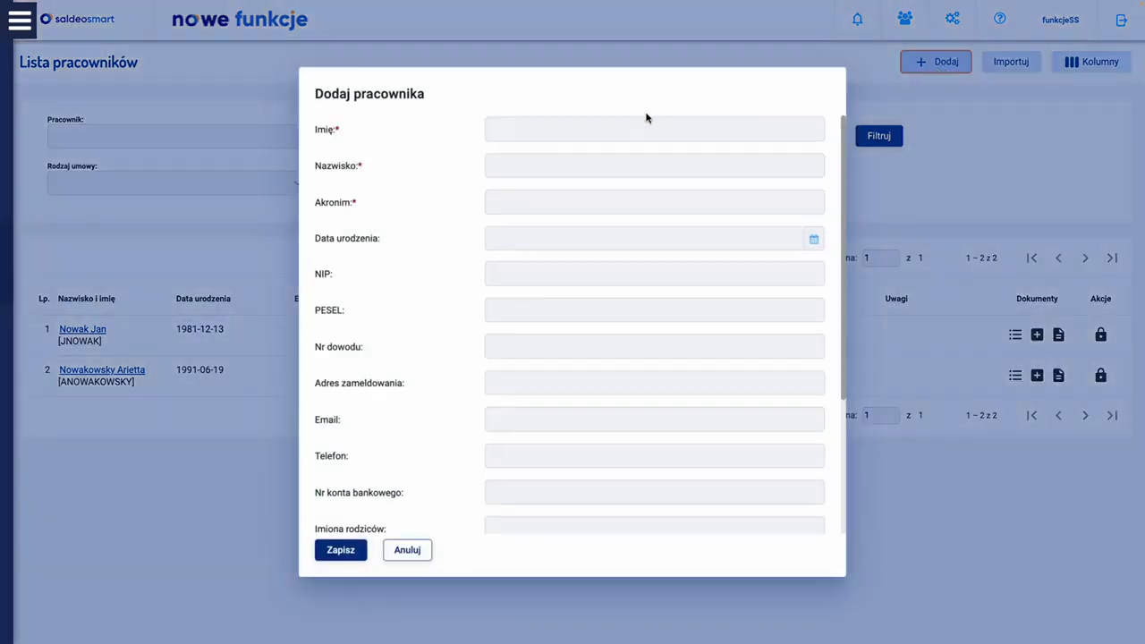
left_click(633, 131)
left_click(632, 168)
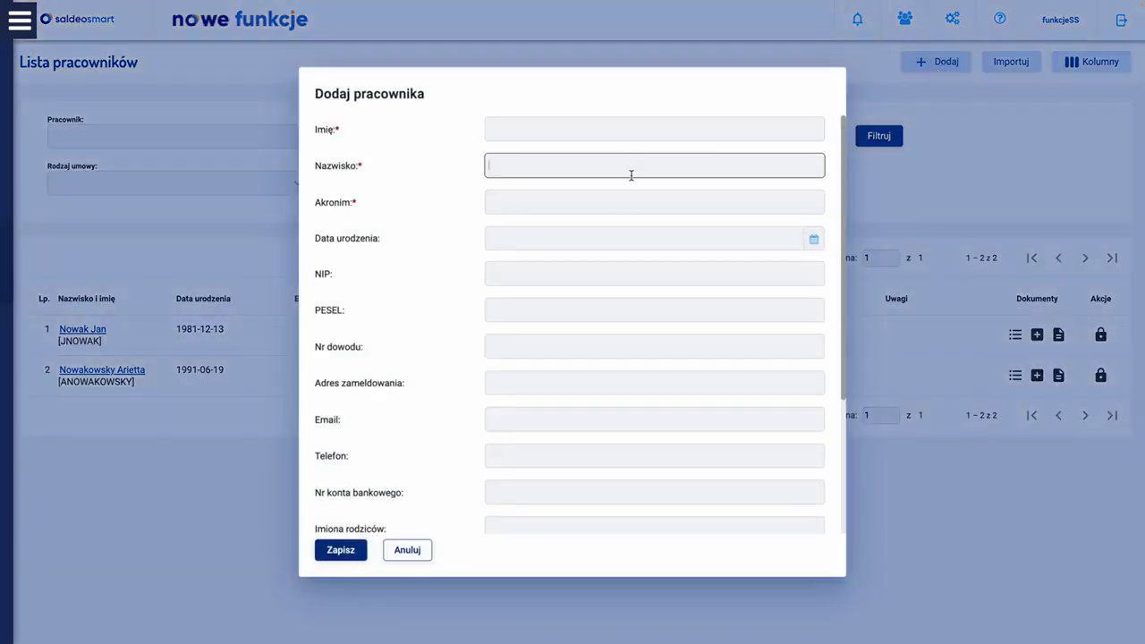
left_click(623, 205)
left_click(618, 250)
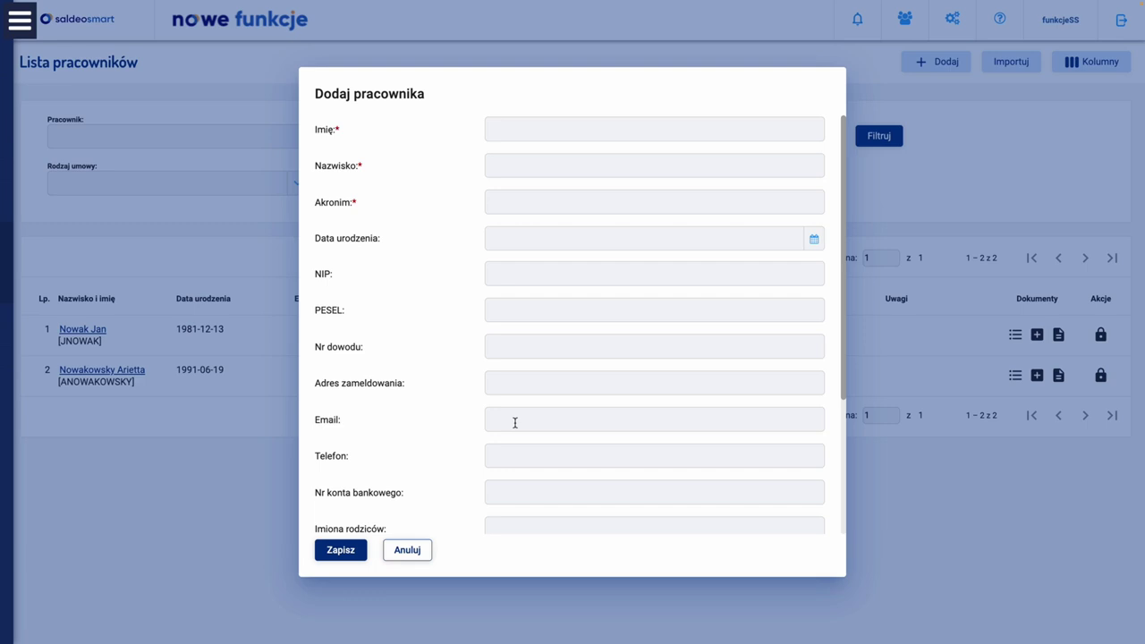
left_click(539, 126)
left_click(345, 135)
left_click(527, 132)
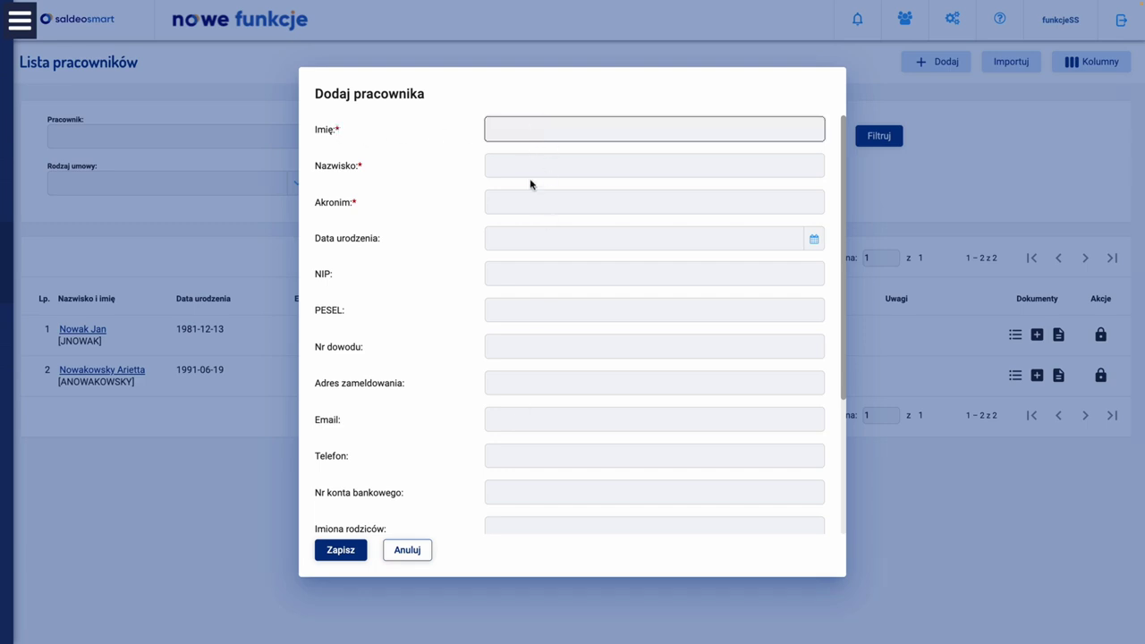
Step: Review the remaining employee fields from PESEL down to Uwagi and close the form without saving
scroll(539, 250, "down", 2)
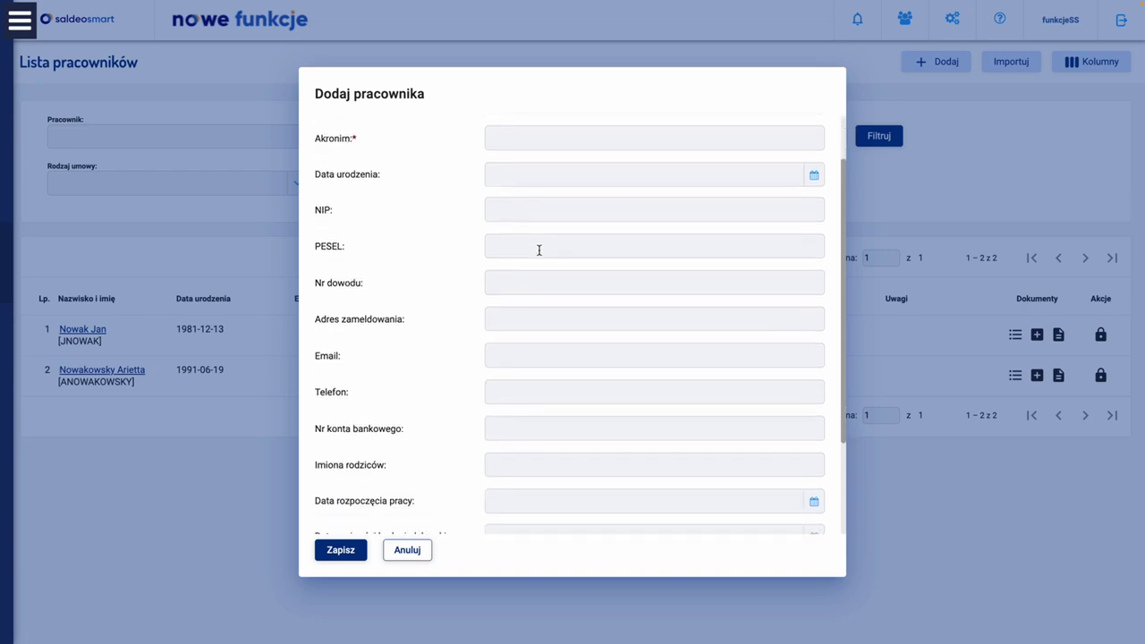
left_click(539, 249)
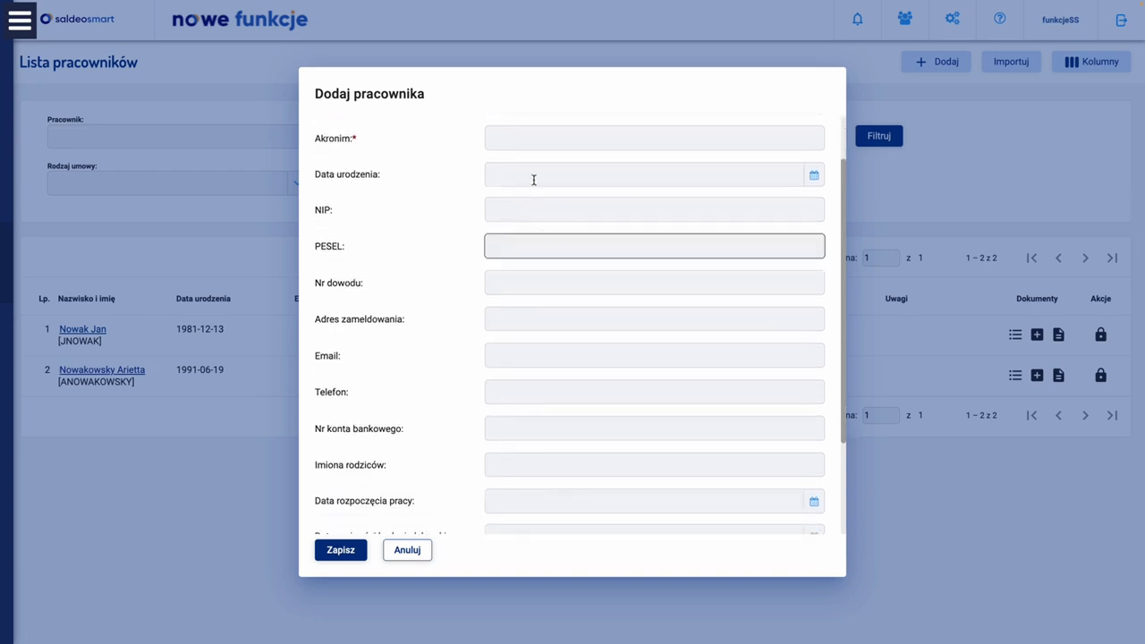
scroll(544, 304, "down", 3)
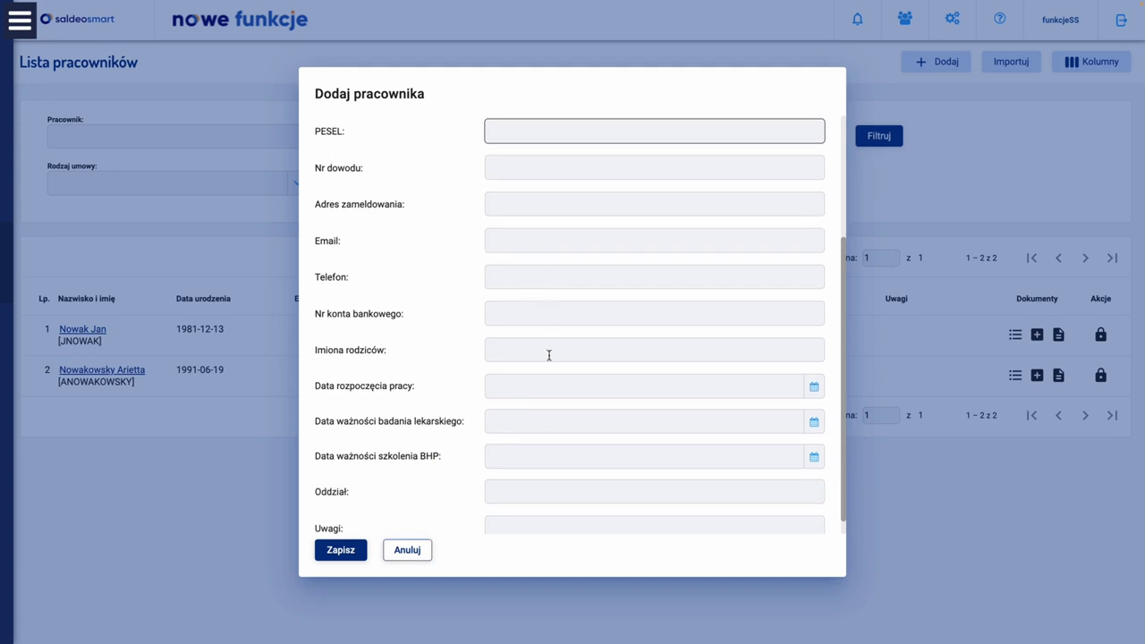
scroll(548, 355, "down", 1)
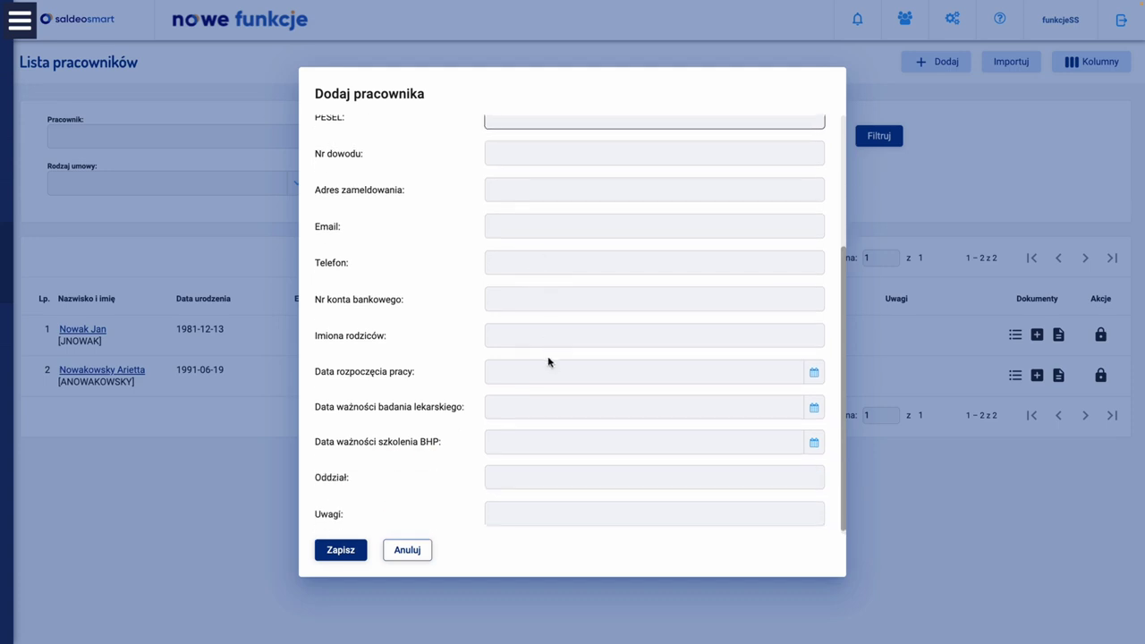
scroll(549, 361, "down", 1)
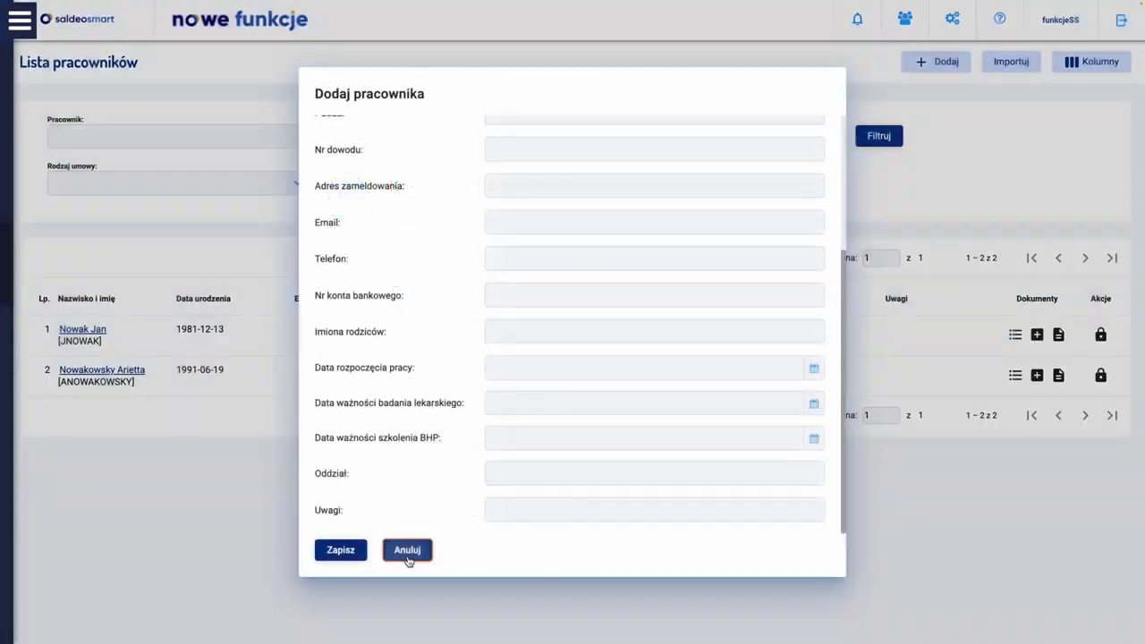
left_click(405, 555)
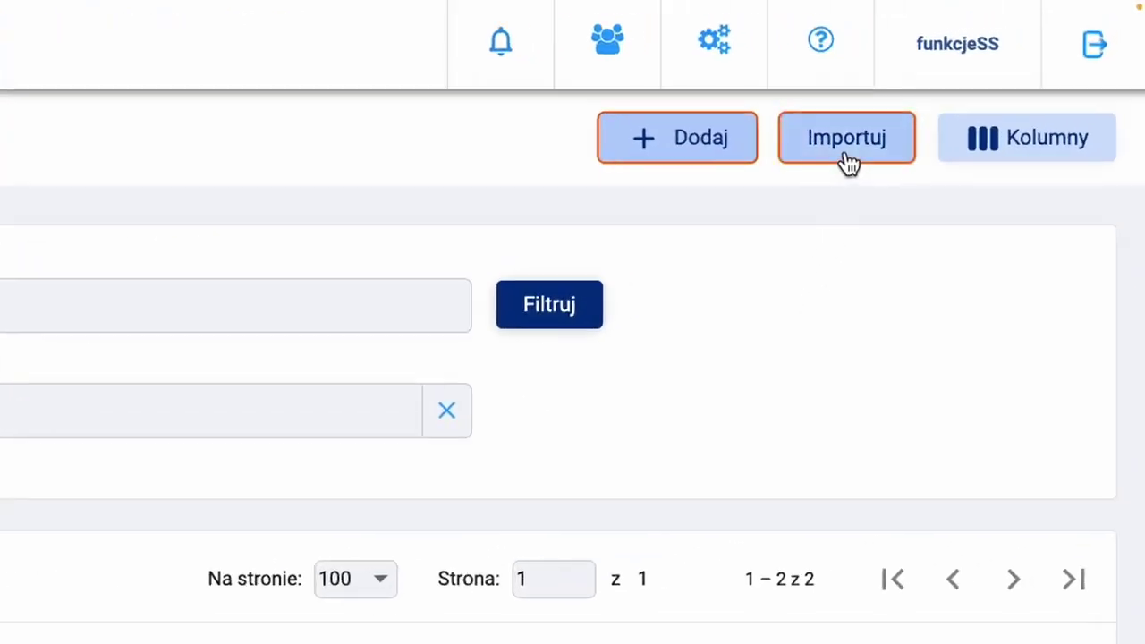
Step: Get the Excel template from the employee import page and review its columns, from the mandatory Imię, Nazwisko and Akronim through Oddział
left_click(846, 143)
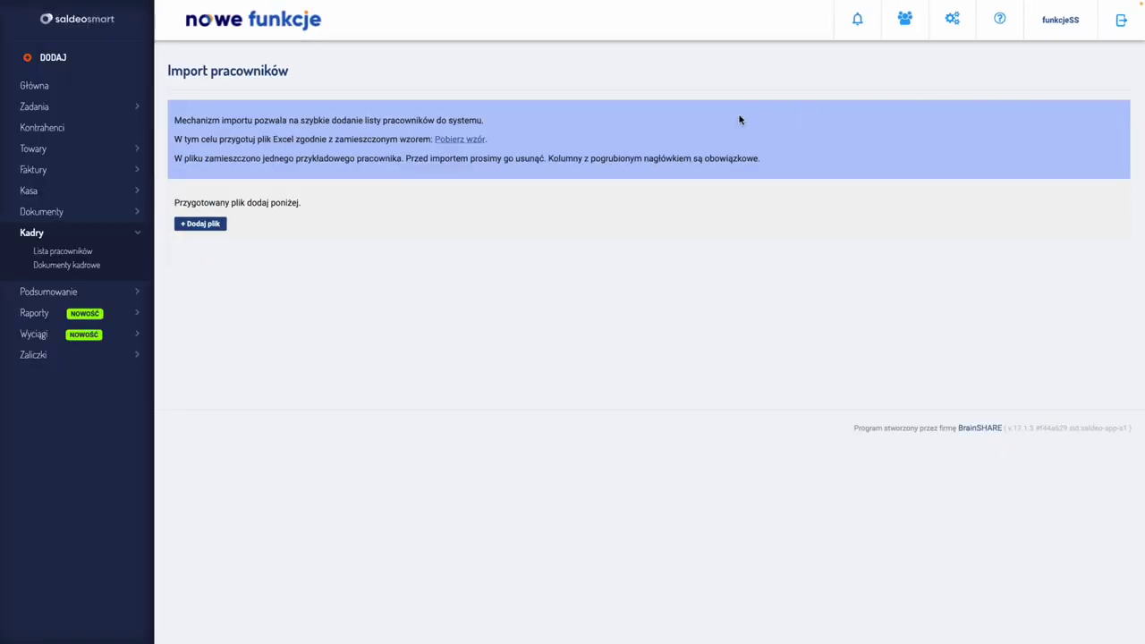
left_click(459, 140)
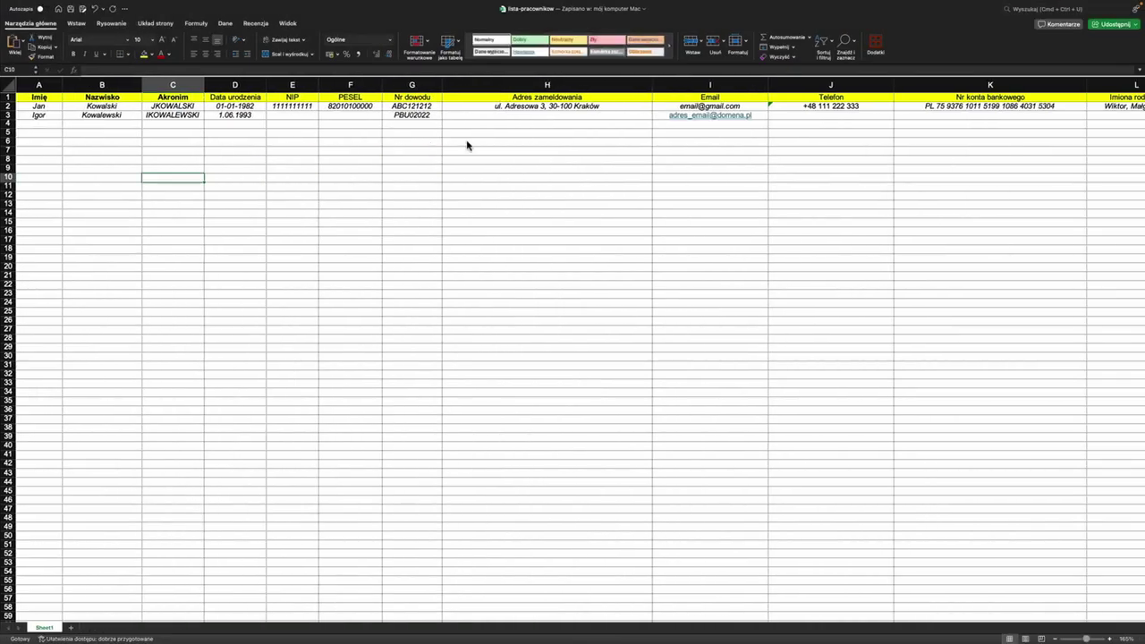
left_click(40, 99)
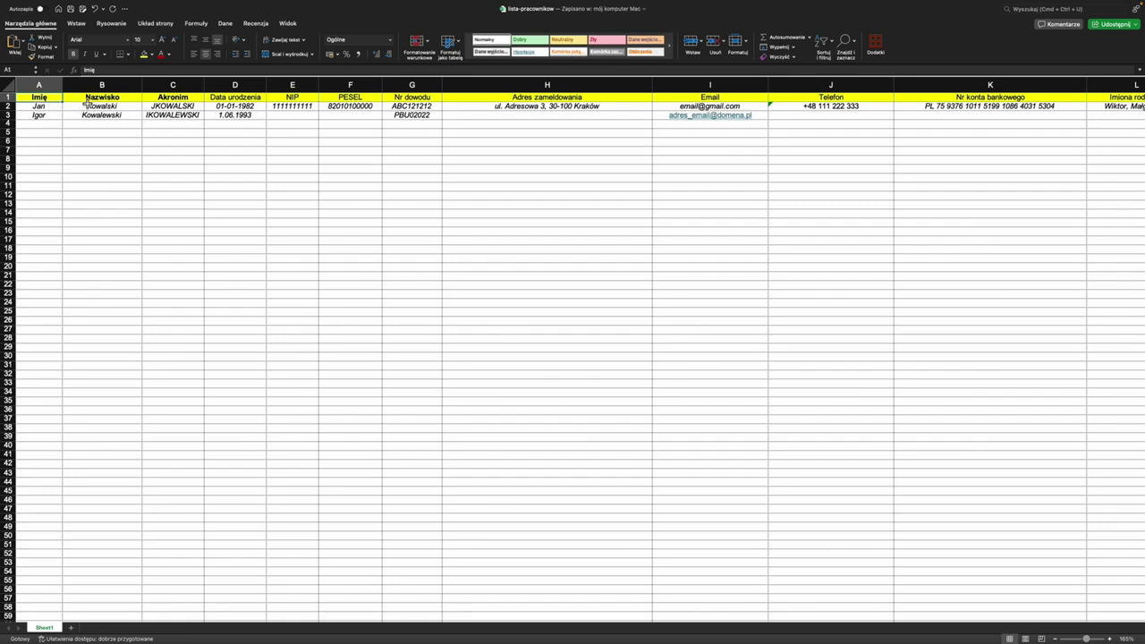
left_click(160, 98)
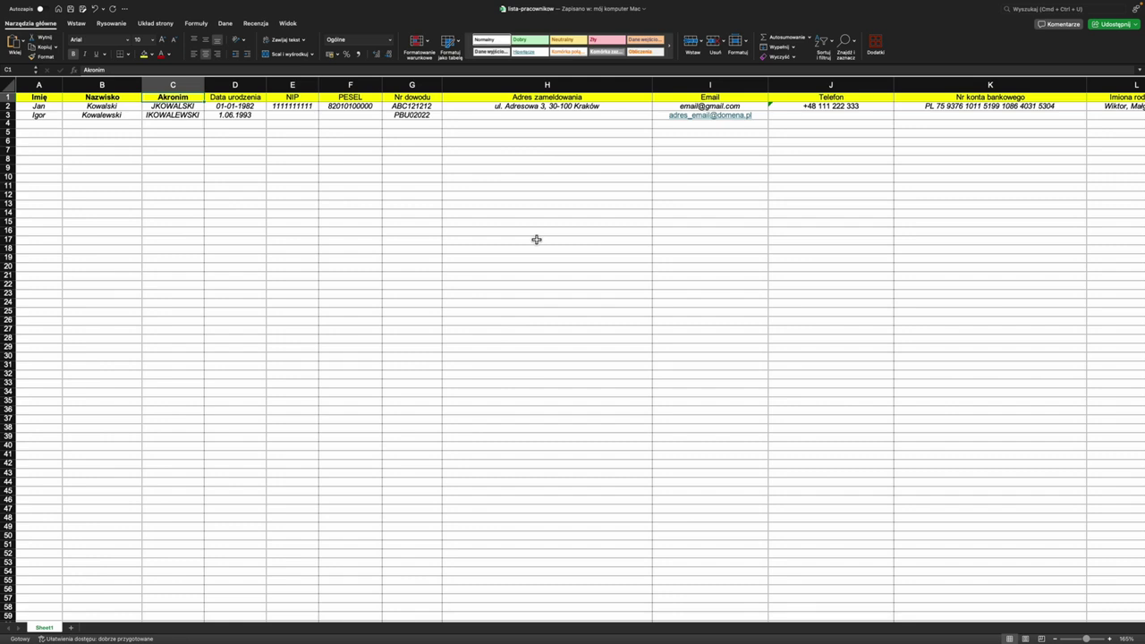
scroll(536, 239, "right", 5)
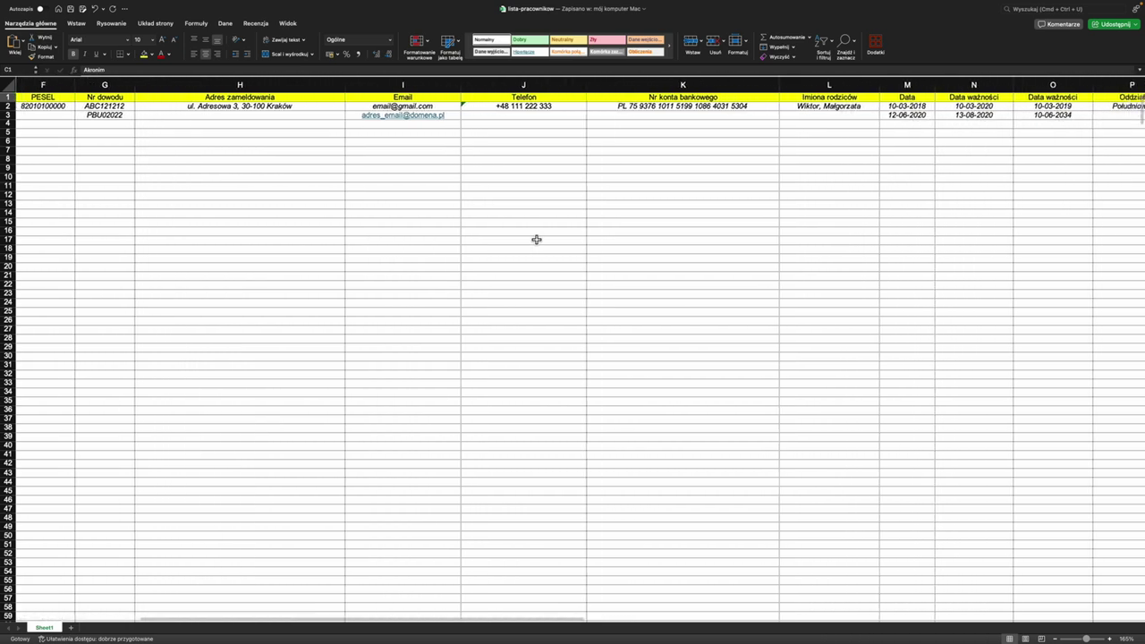
scroll(535, 239, "right", 3)
scroll(537, 239, "left", 4)
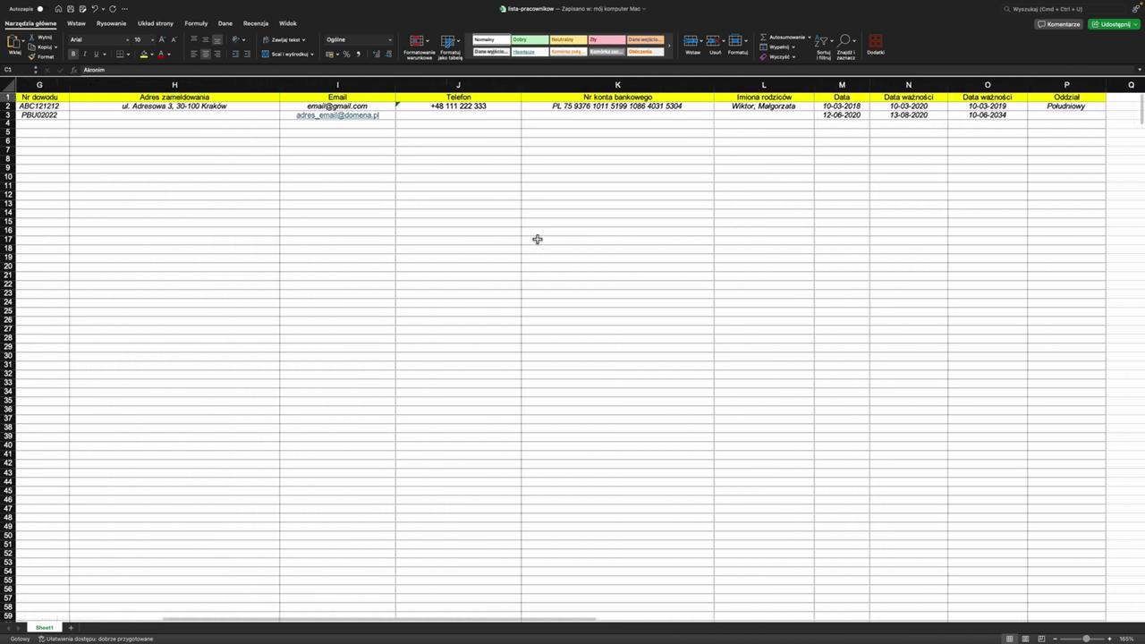
scroll(537, 239, "left", 6)
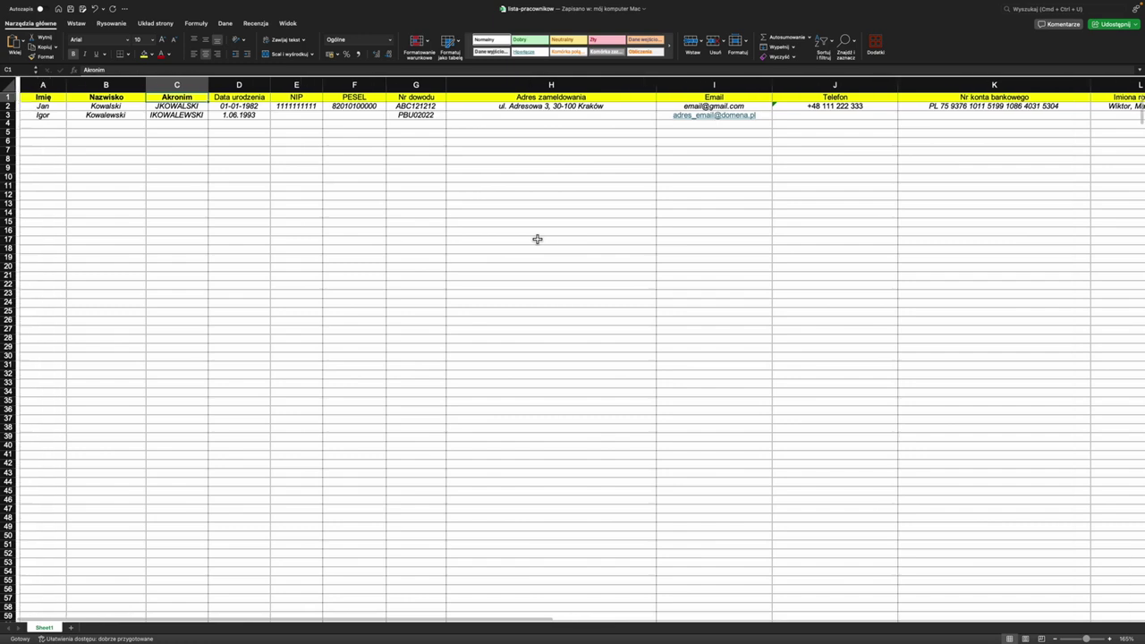
scroll(536, 239, "right", 1)
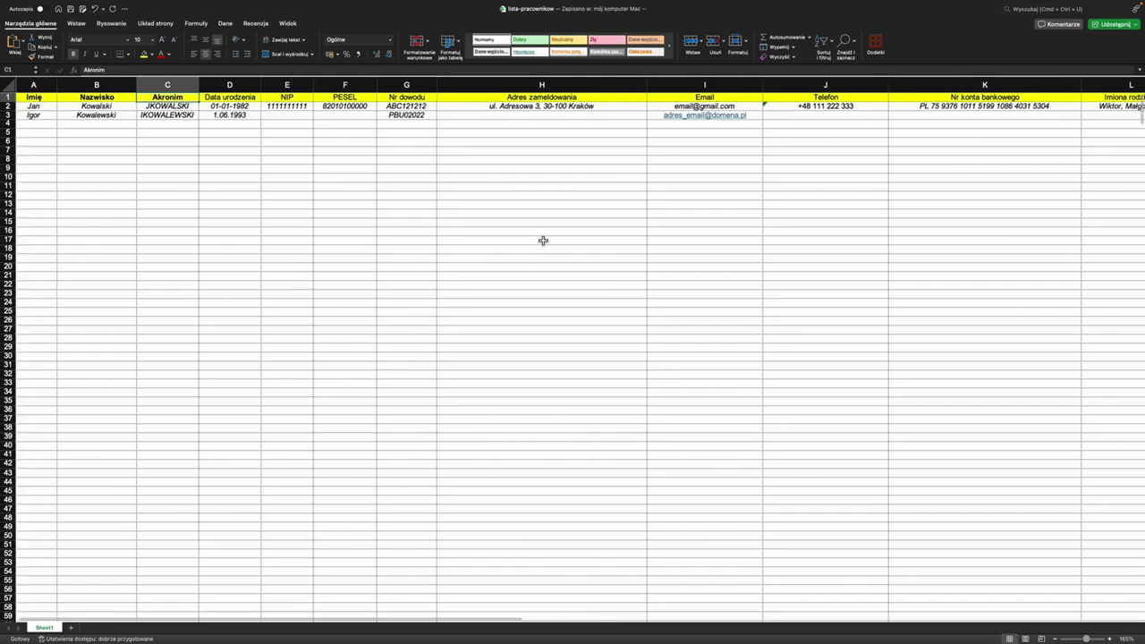
Step: Switch back to SaldeoSMART, upload lista-pracownikow.xlsx to the employee import and save the employees' data
key("ctrl+Left")
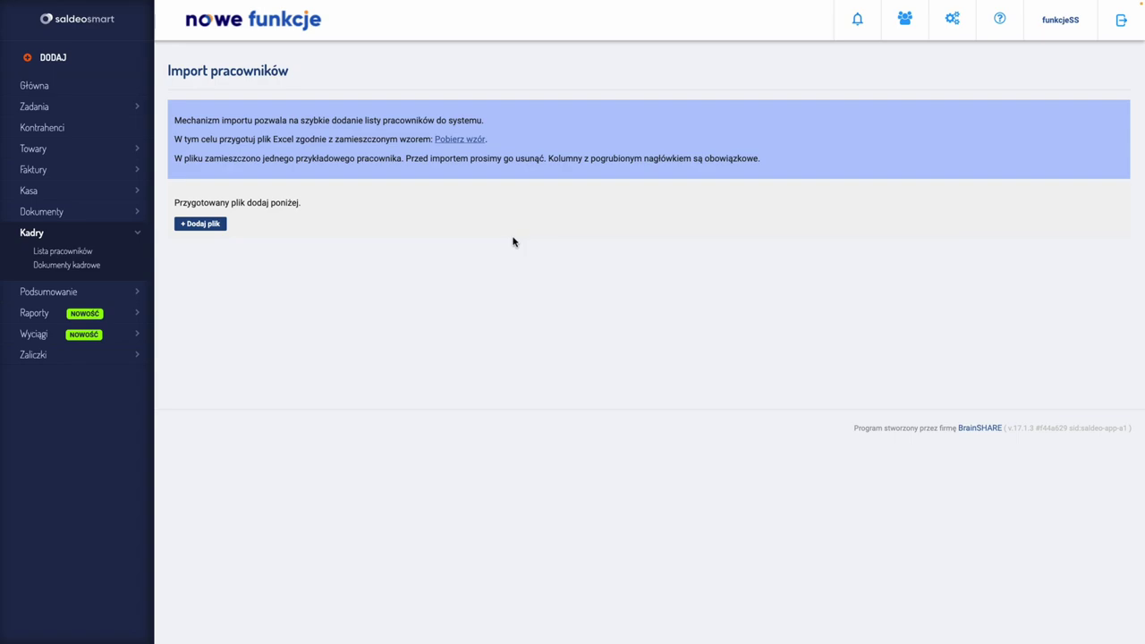
left_click(204, 231)
left_click(337, 215)
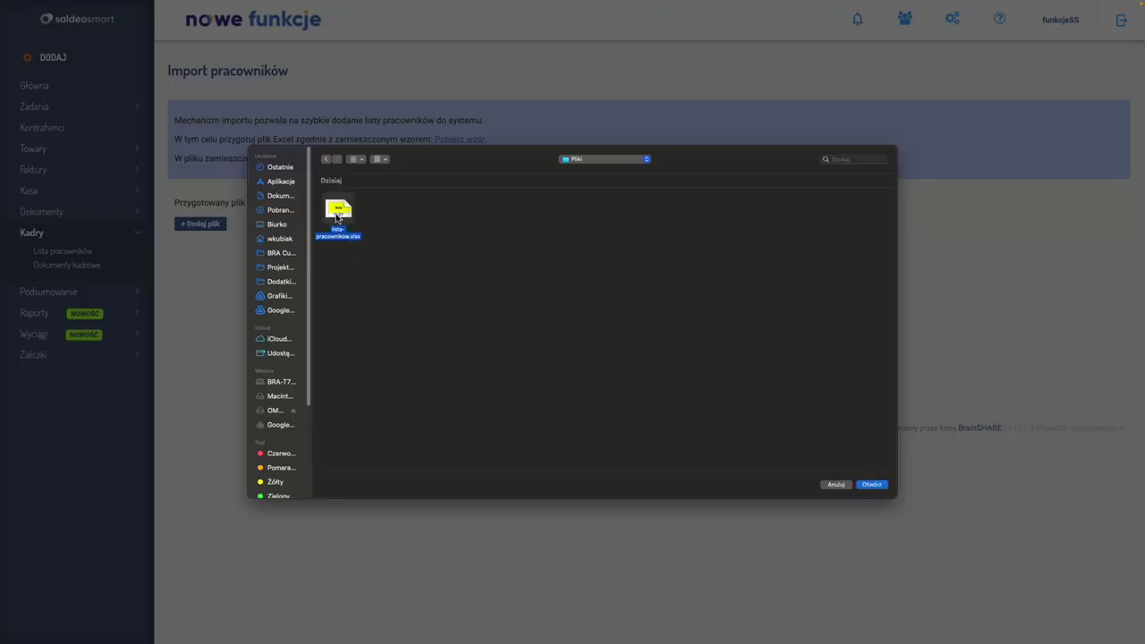
left_click(870, 485)
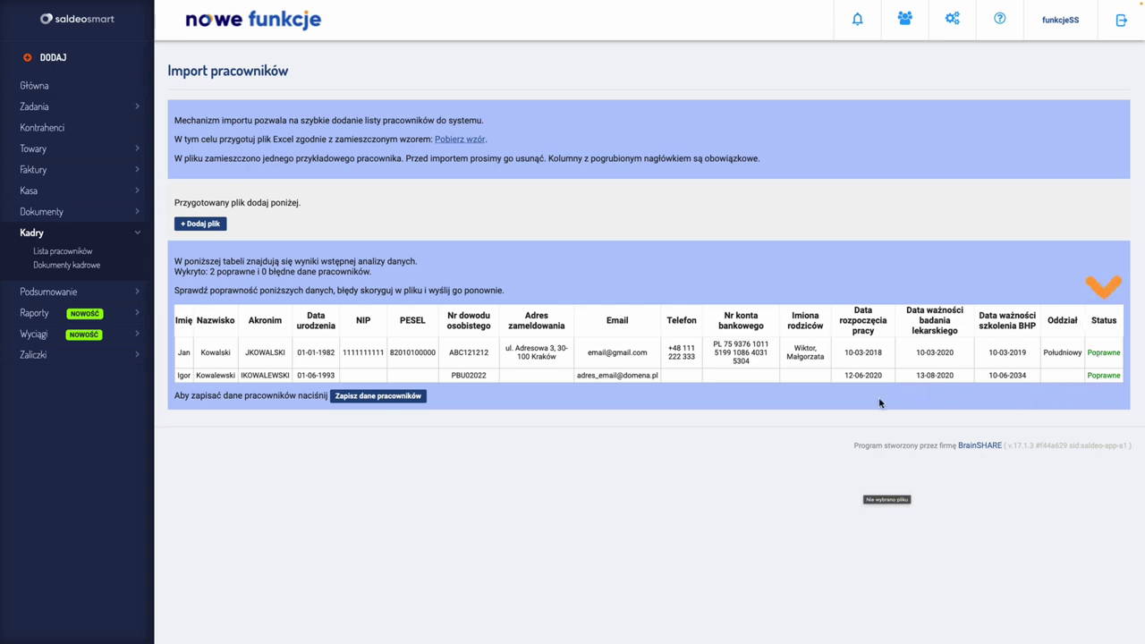
left_click(371, 404)
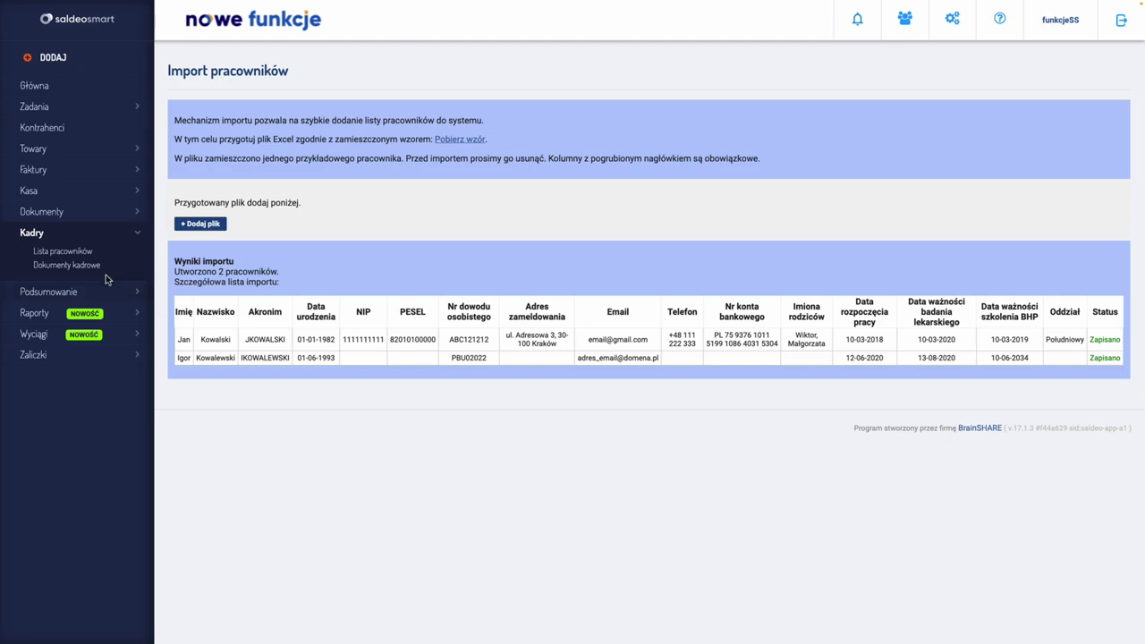
Step: Return to the employee list and check the medical examination deadline in the first employee's Badania entry
left_click(65, 259)
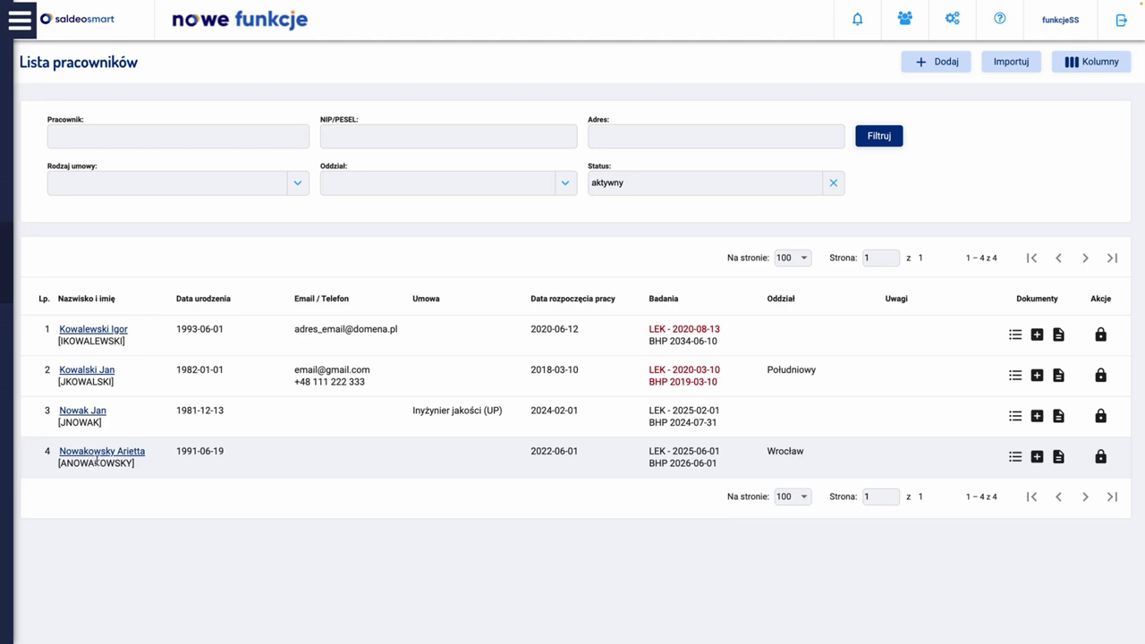
mouse_move(662, 338)
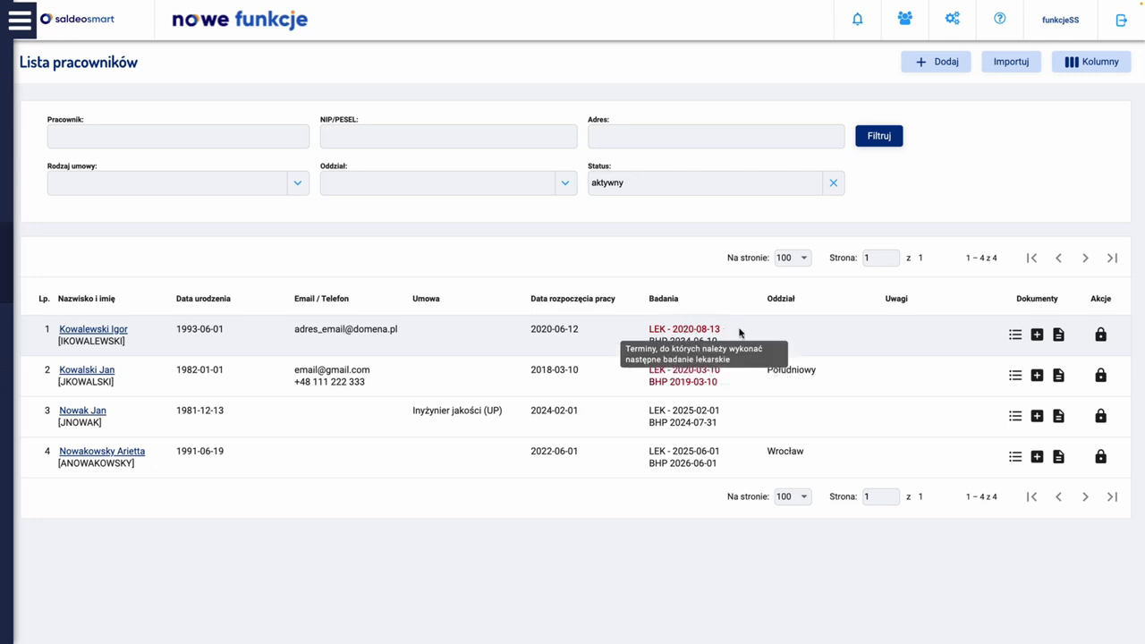
Step: Highlight the first employee's LEK date in the Badania column and open that employee's details for editing
left_click_drag(723, 329, 673, 330)
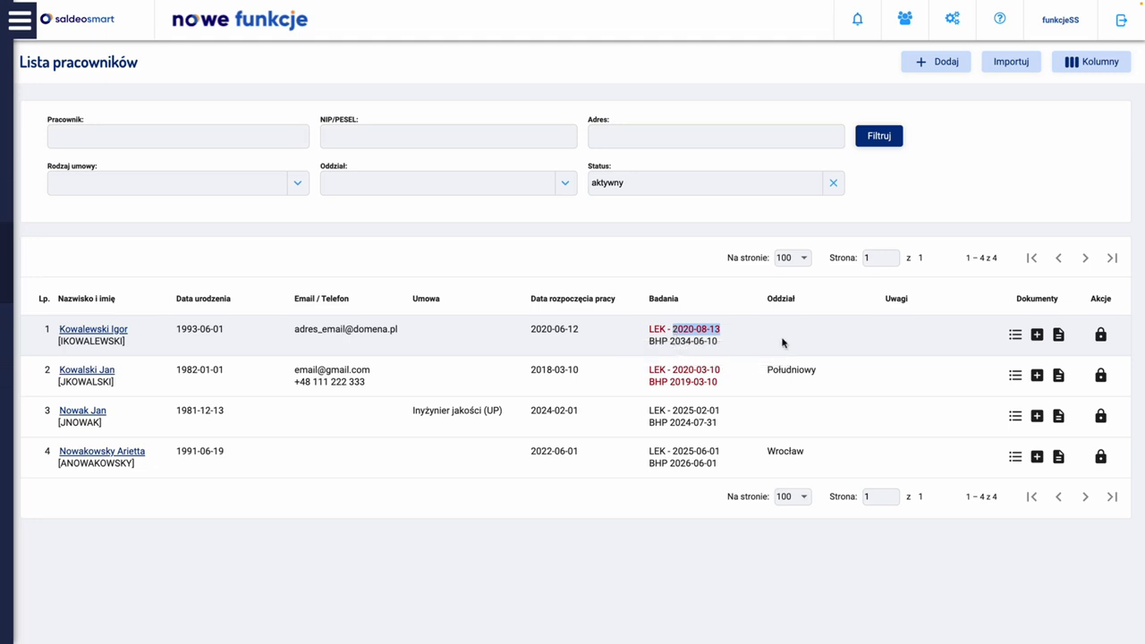
mouse_move(723, 386)
left_click(71, 259)
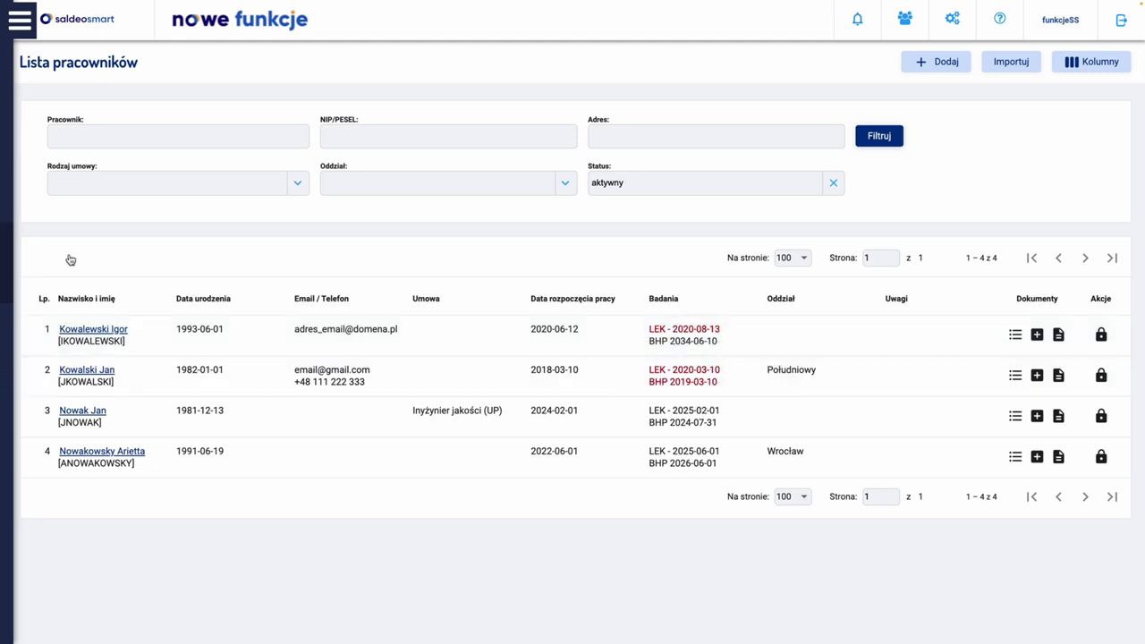
left_click(93, 330)
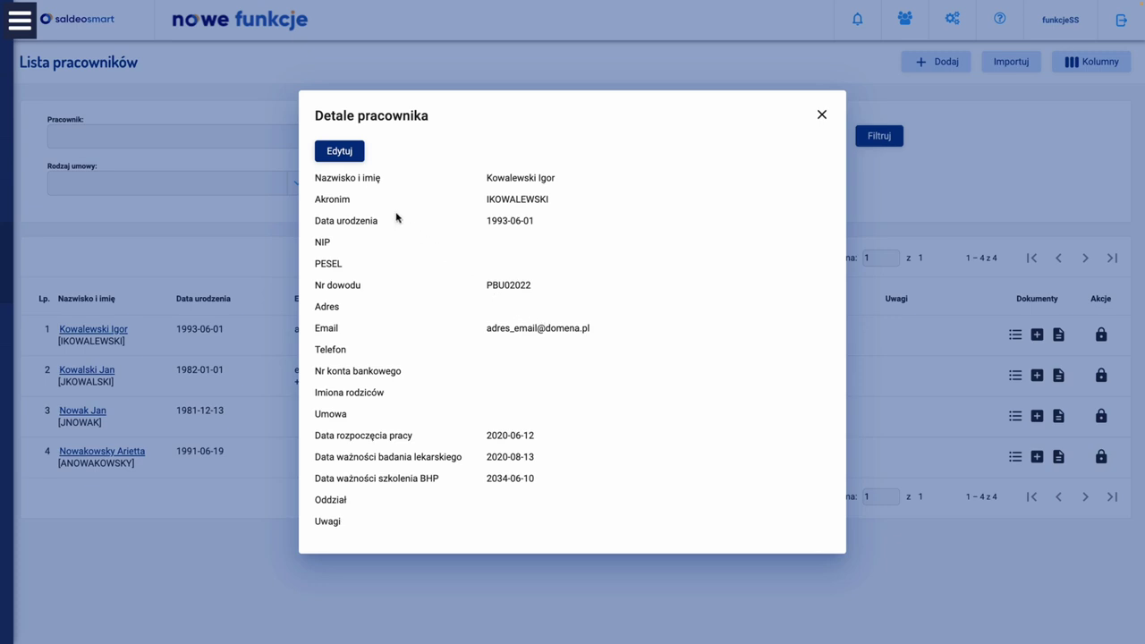
left_click(345, 158)
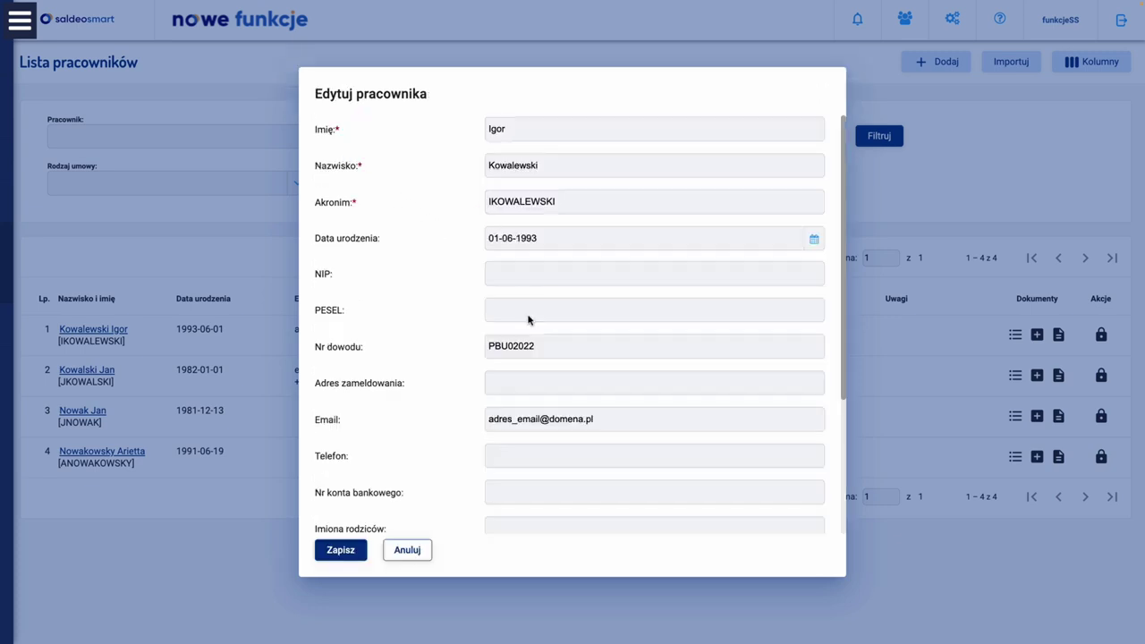
Step: Set the employee's Data ważności badania lekarskiego to 13-08-2024 and Oddział to Wrocław, and save the changes
scroll(527, 319, "down", 2)
scroll(530, 320, "down", 1)
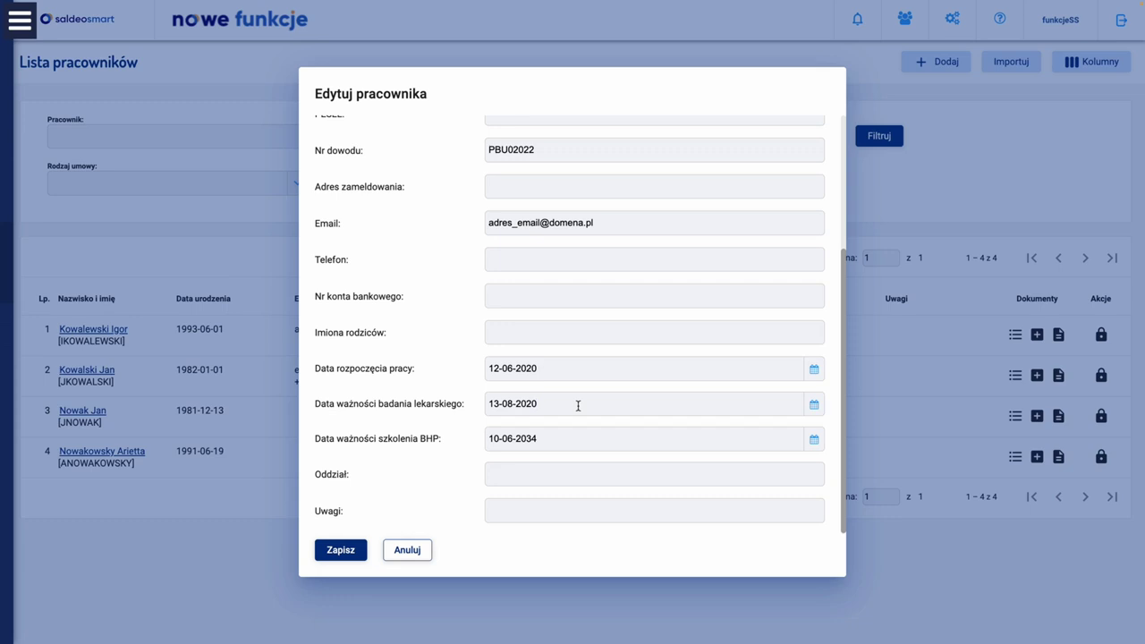
key("BackSpace")
type("4")
left_click(576, 479)
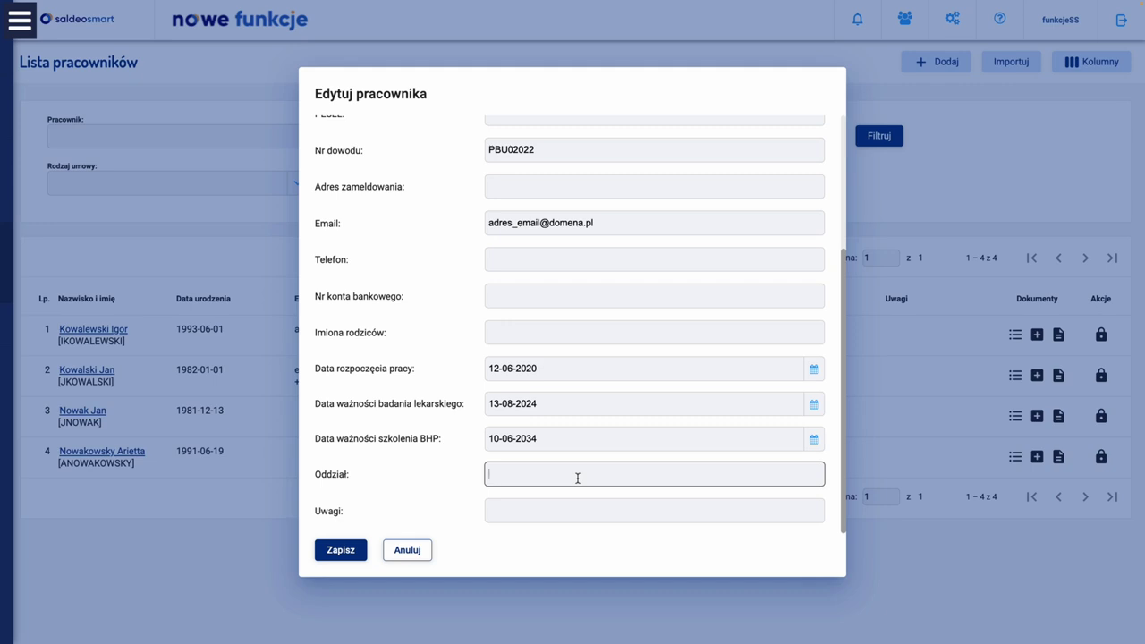
type("Wrocław")
left_click(338, 554)
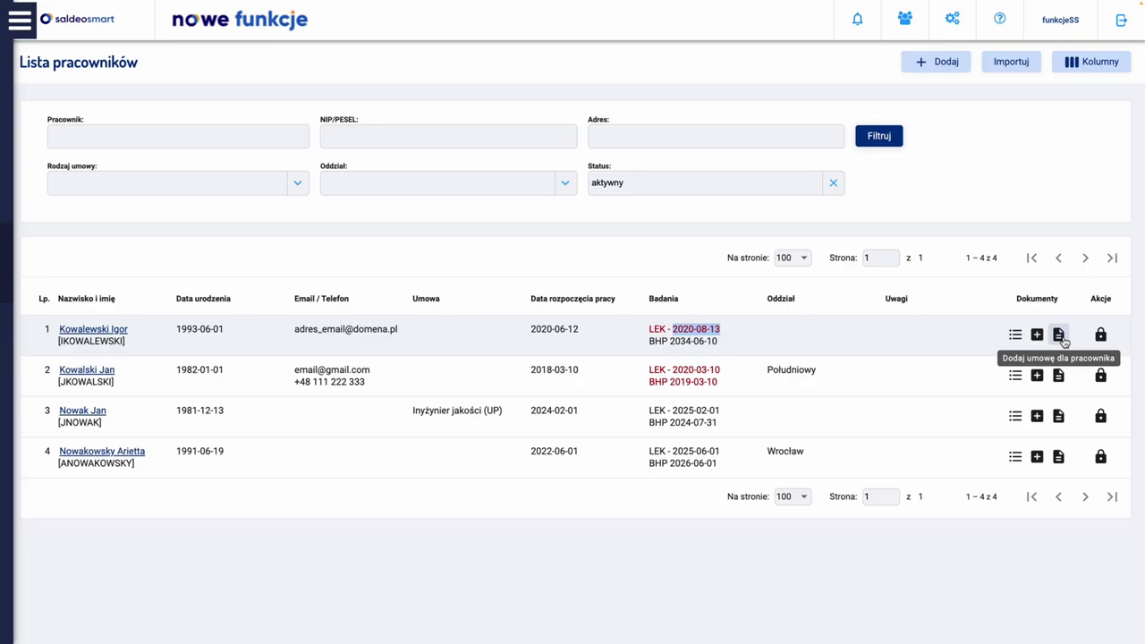
Step: Review the contract types with their Stanowisko and Data zakończenia umowy fields for the first employee, and close the dialog without saving
left_click(1058, 335)
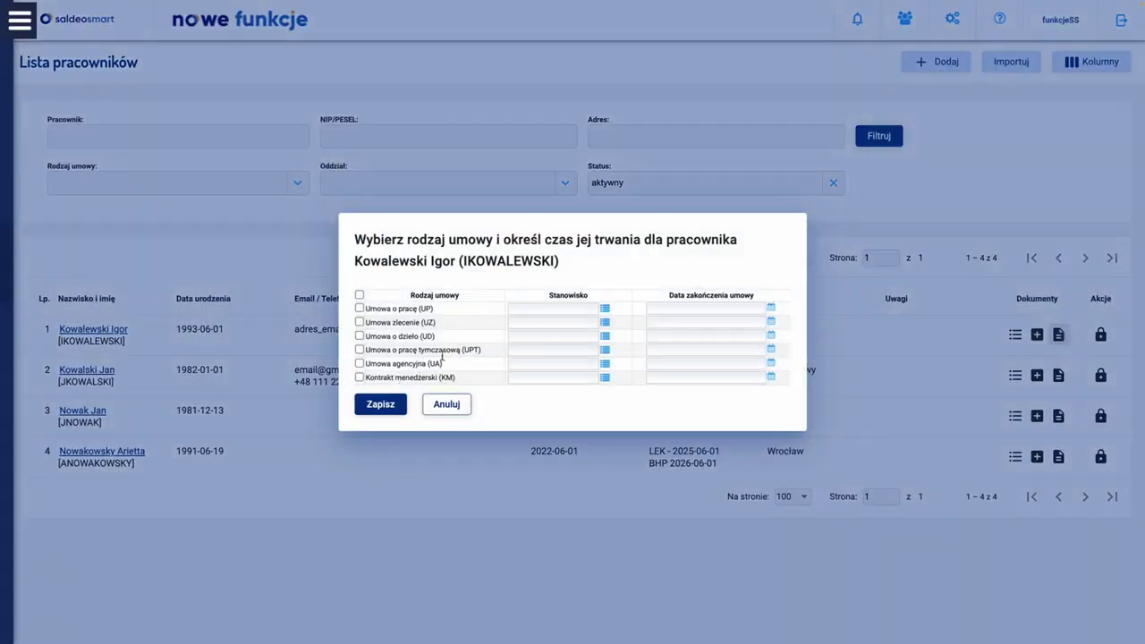
left_click(597, 309)
left_click(680, 309)
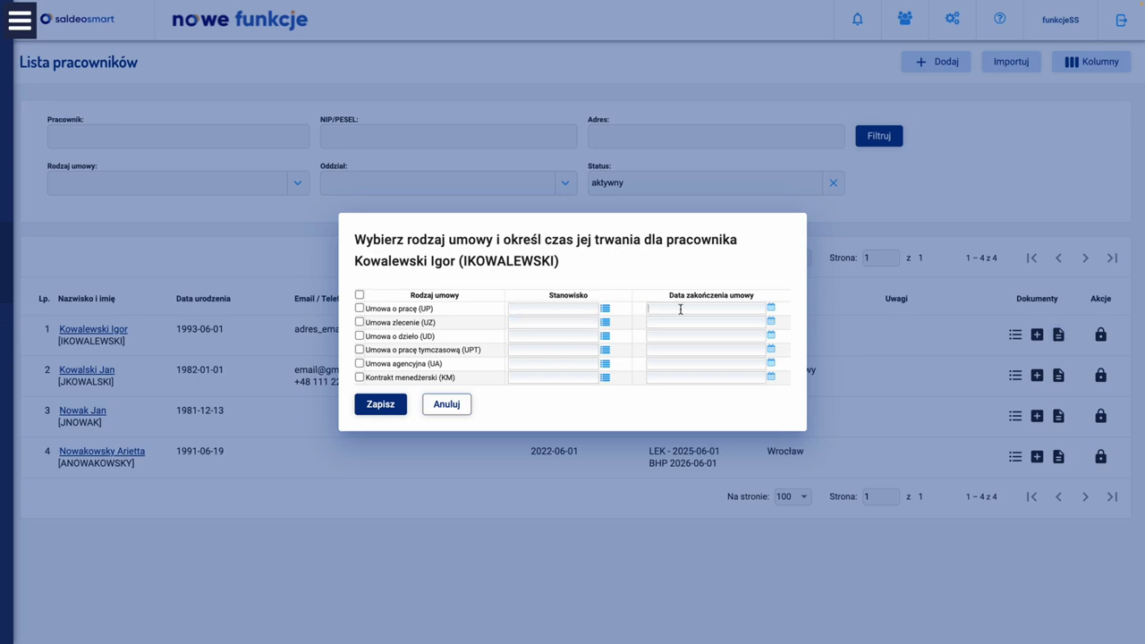
left_click(460, 410)
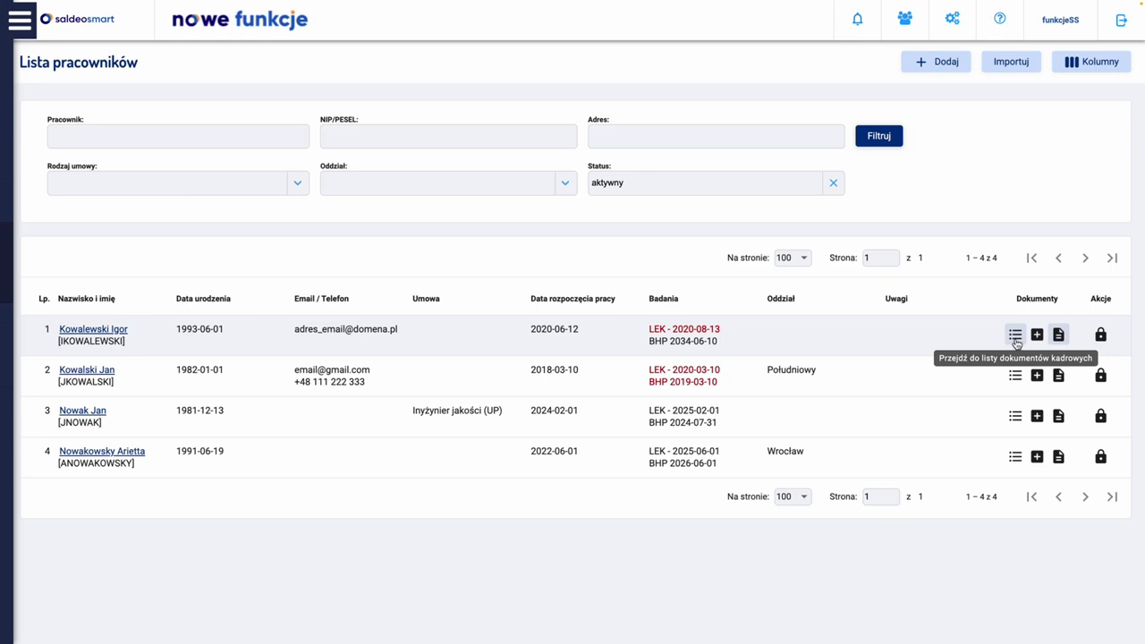
Step: Go to the Dokumenty kadrowe list and open the form for adding new HR documents
mouse_move(7, 265)
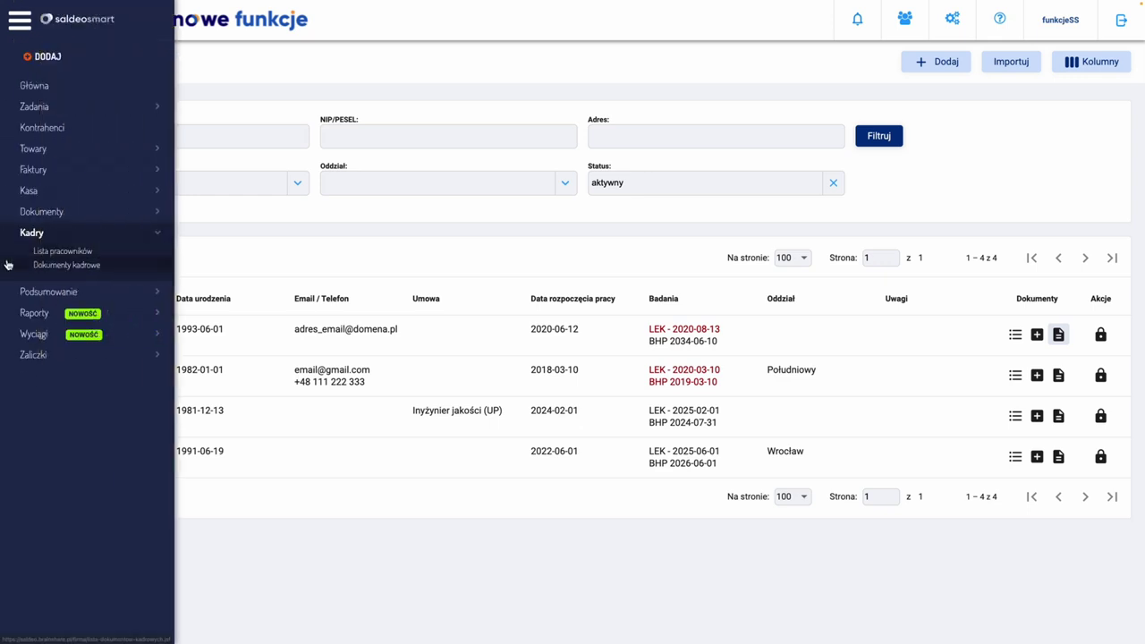
left_click(94, 267)
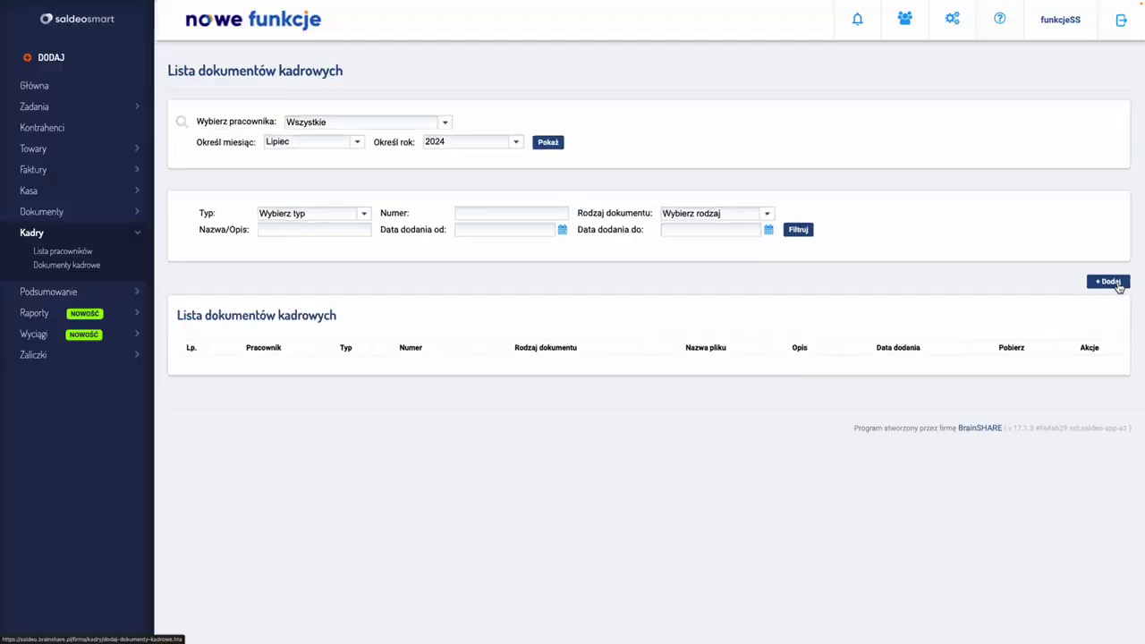
left_click(53, 57)
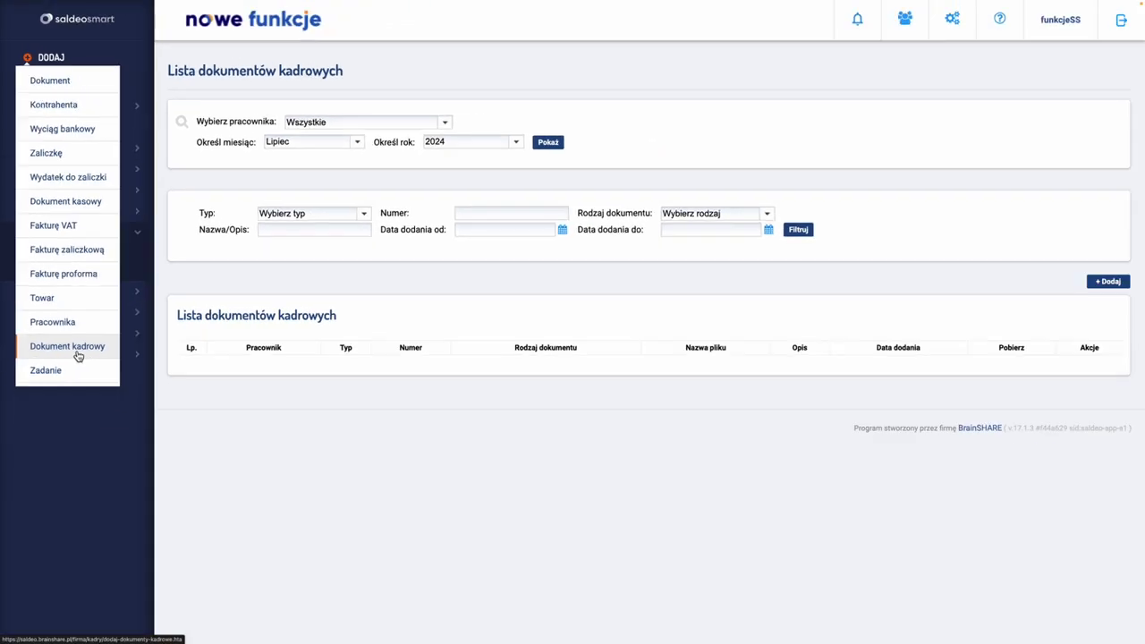
left_click(154, 555)
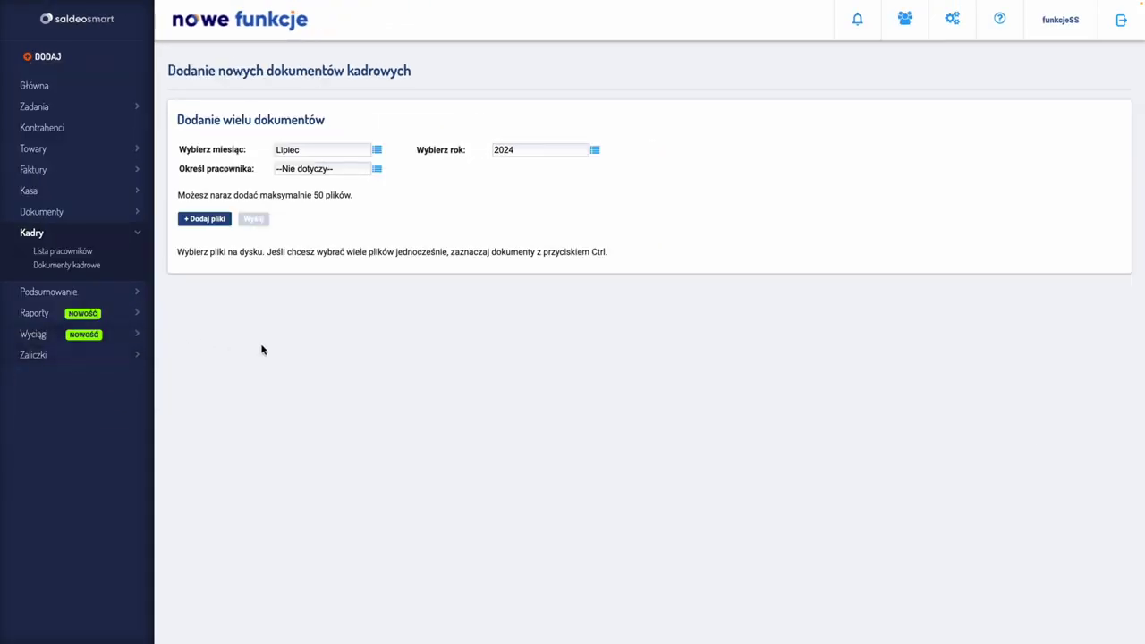
Step: Assign the new documents to the third employee on the staff list and classify them as Akta osobowe - CZĘŚĆ A
left_click(379, 173)
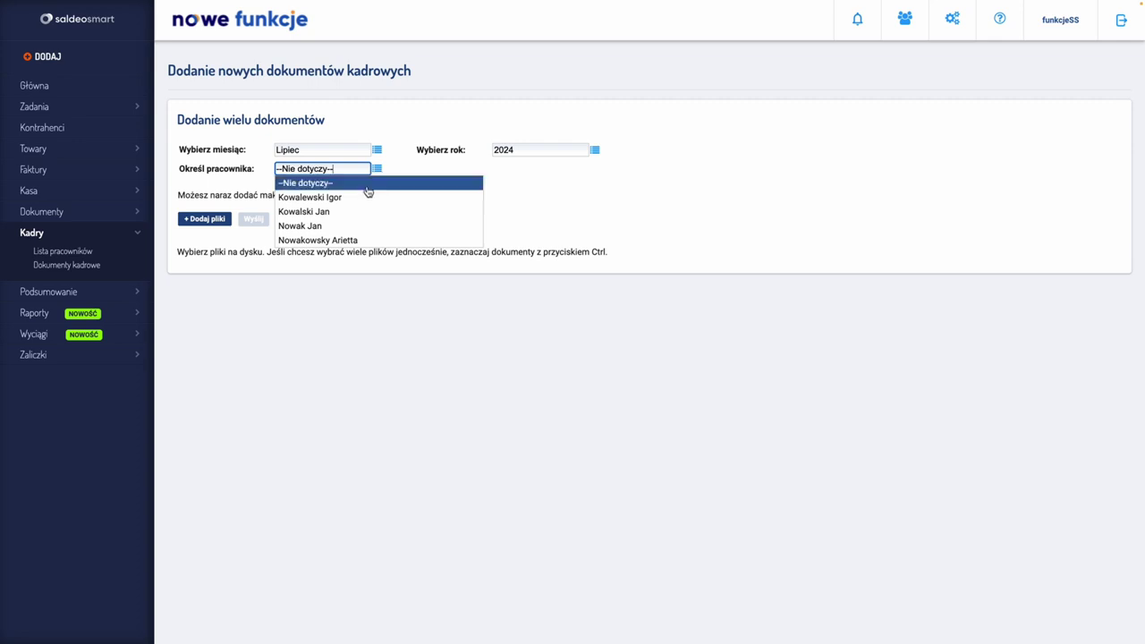
left_click(345, 225)
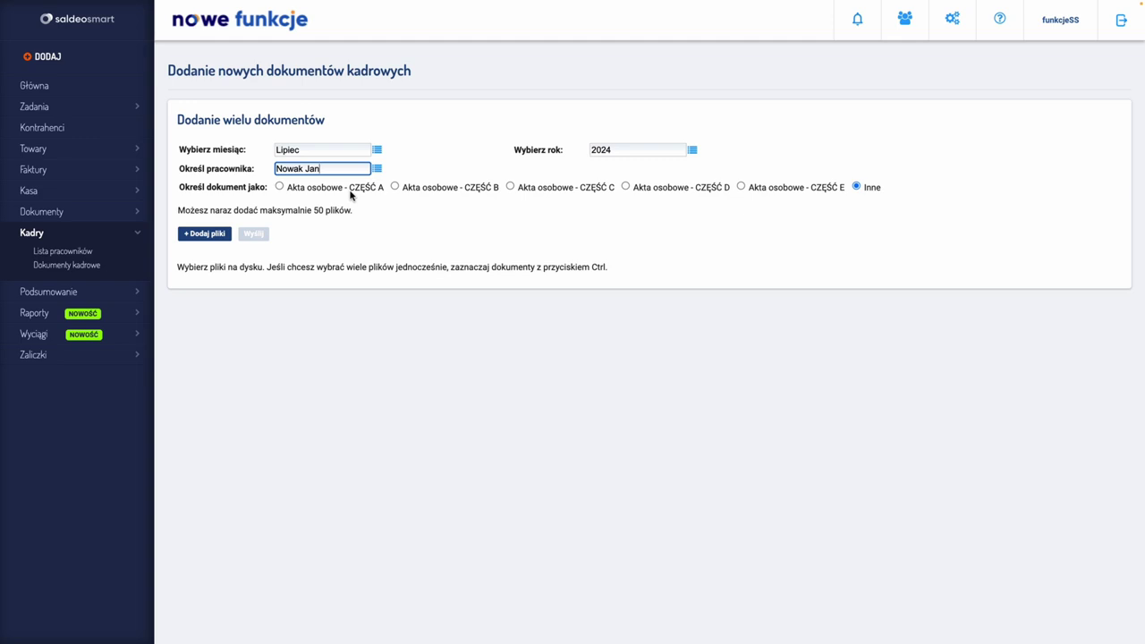
left_click(280, 187)
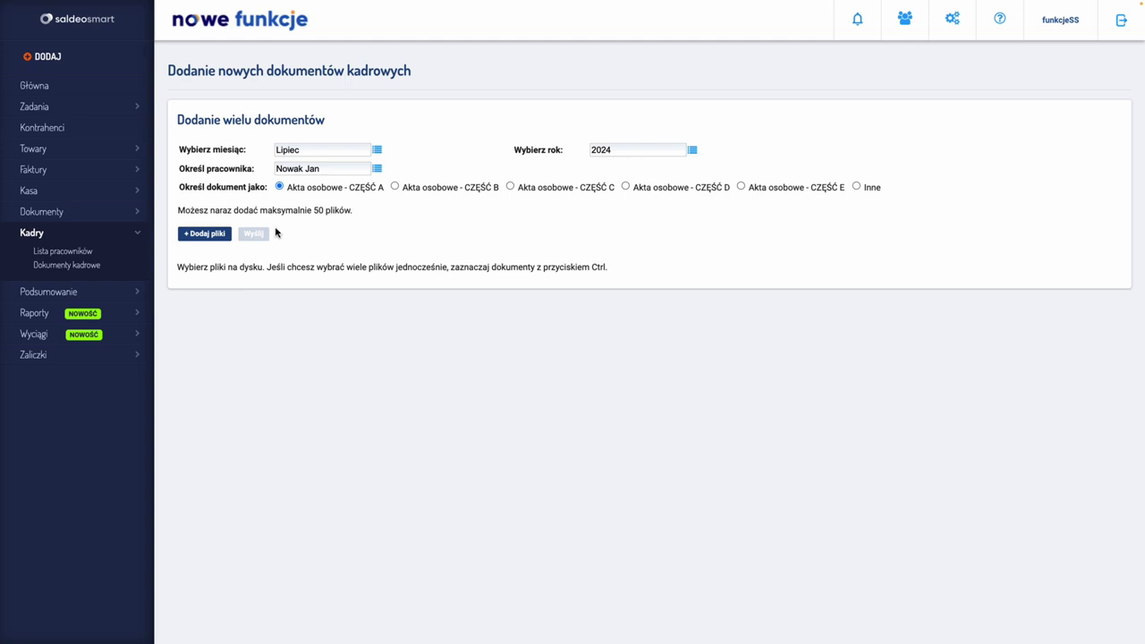
Step: Upload Umowa o prace AN.pdf from the Kadrowe folder and close the upload summary
left_click(212, 237)
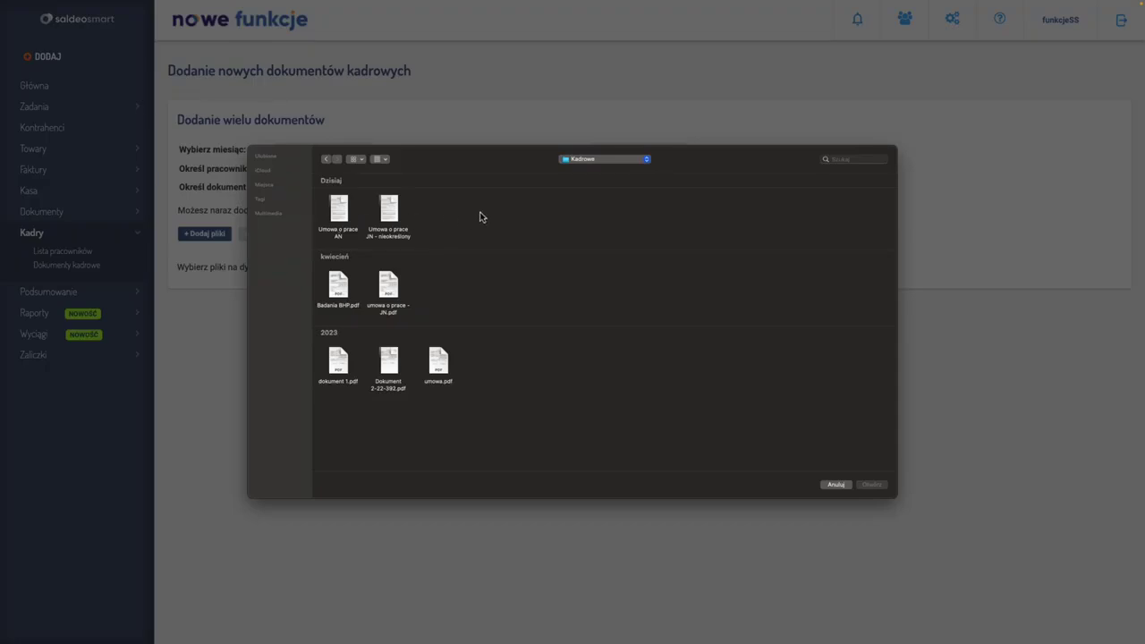
left_click(340, 207)
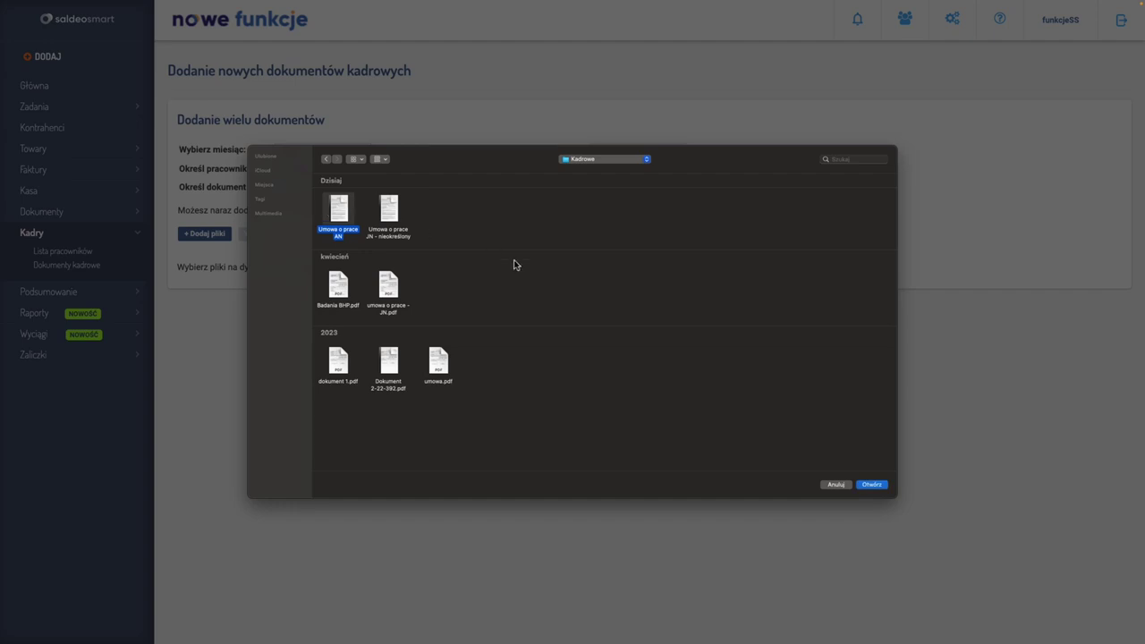
left_click(883, 487)
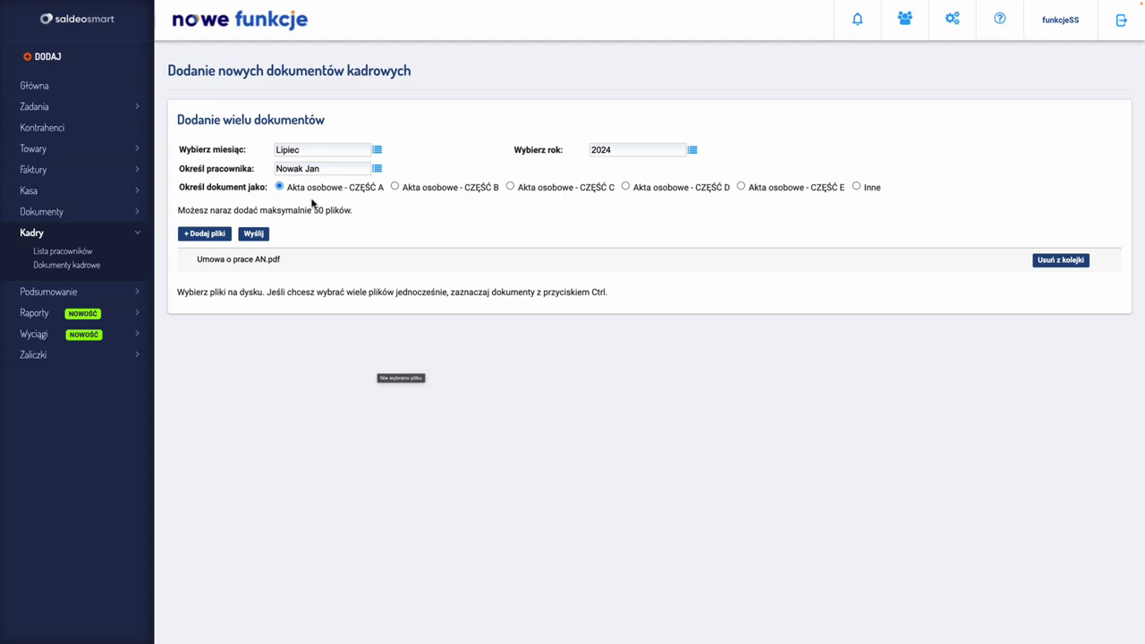
left_click(256, 233)
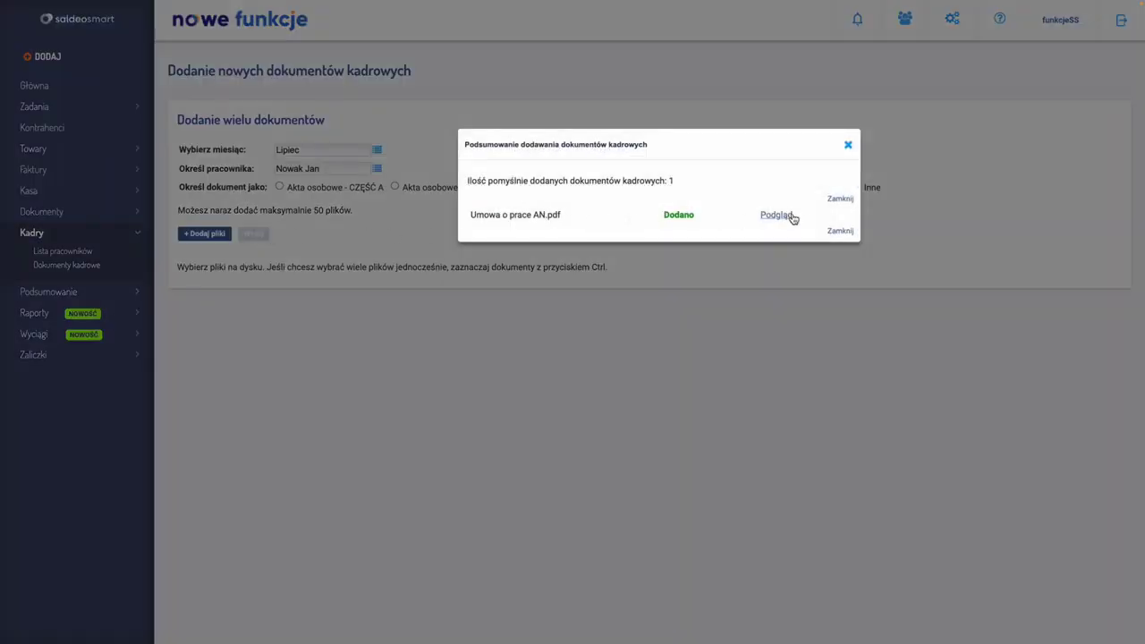
left_click(840, 231)
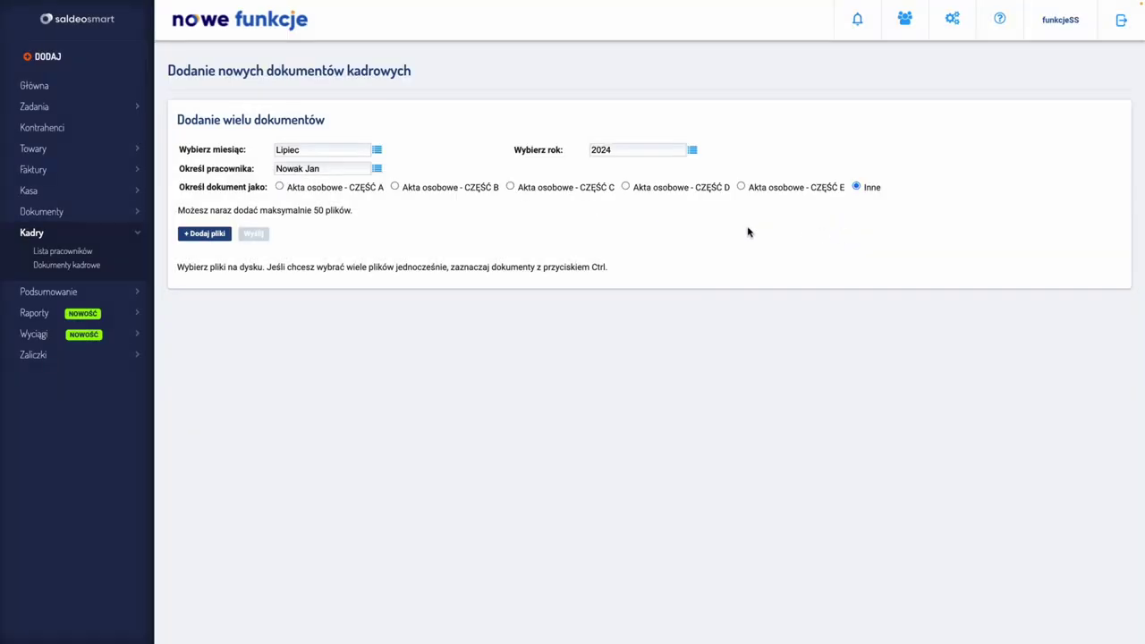
Step: Return to the HR documents list, open Umowa o prace AN.pdf for editing and look through its preview
left_click(78, 268)
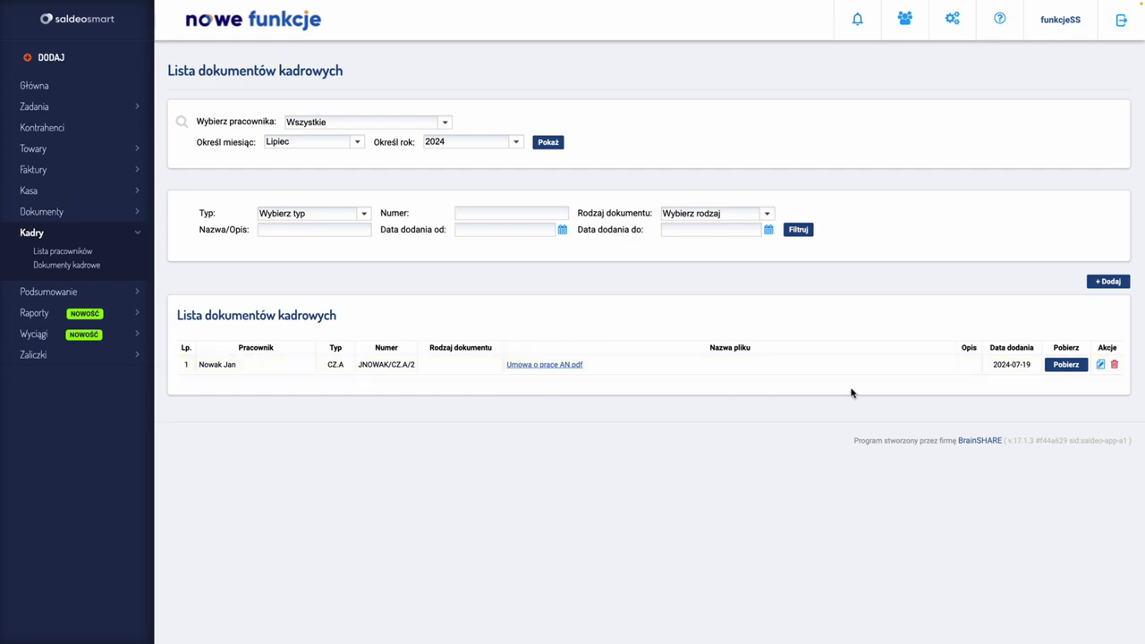
left_click(1102, 367)
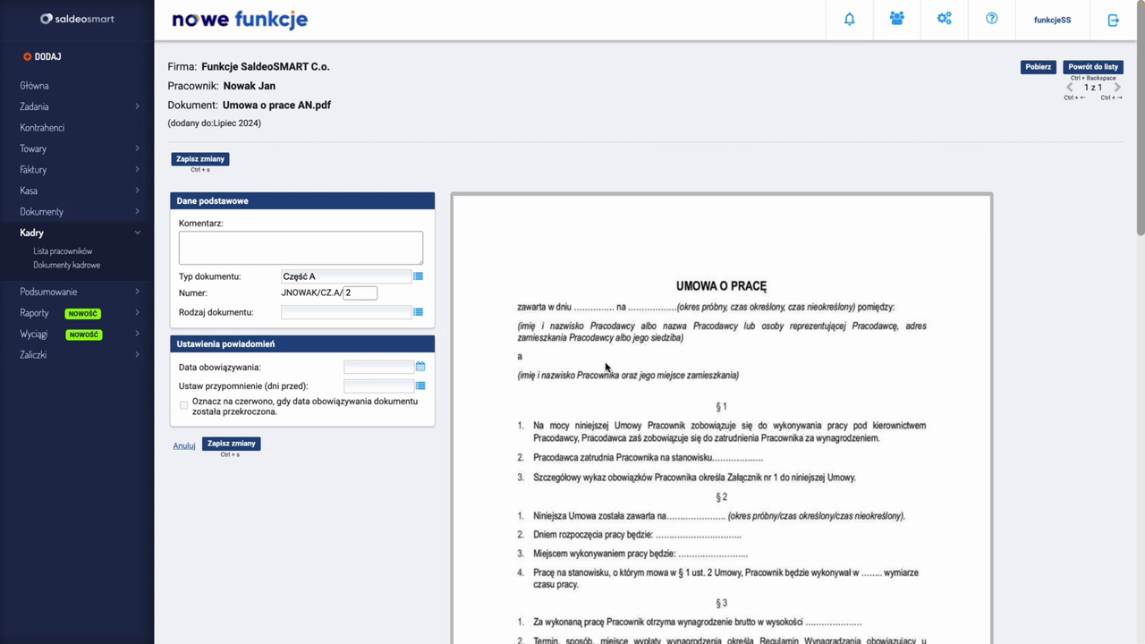
scroll(608, 368, "down", 2)
scroll(606, 366, "up", 2)
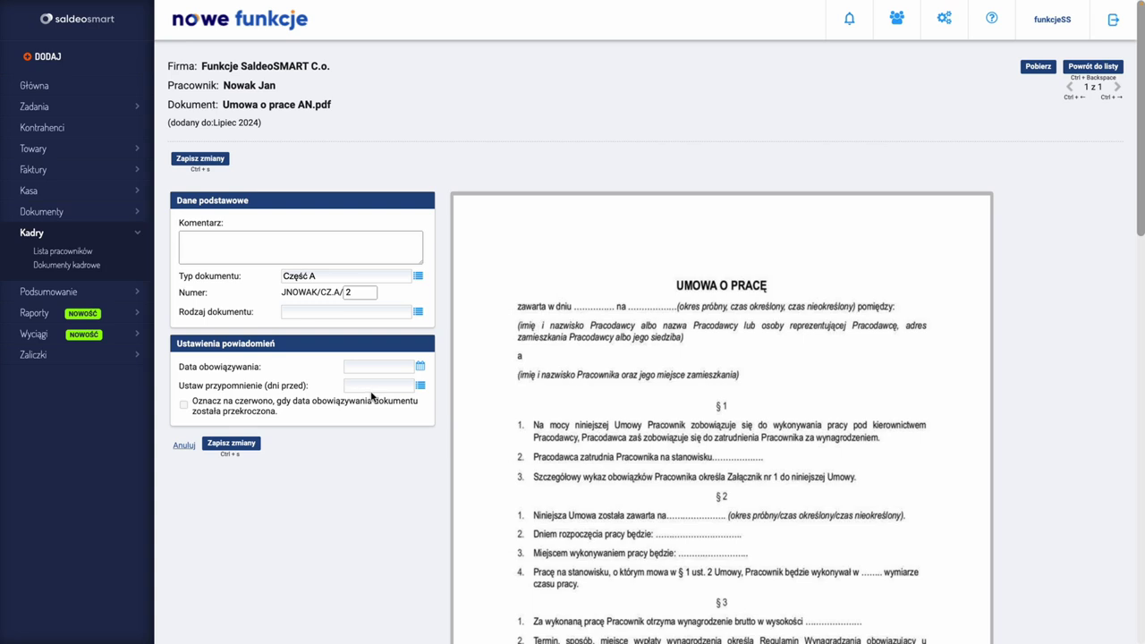
Step: Leave the document's comment empty and set its Rodzaj dokumentu to Umowa
left_click(308, 247)
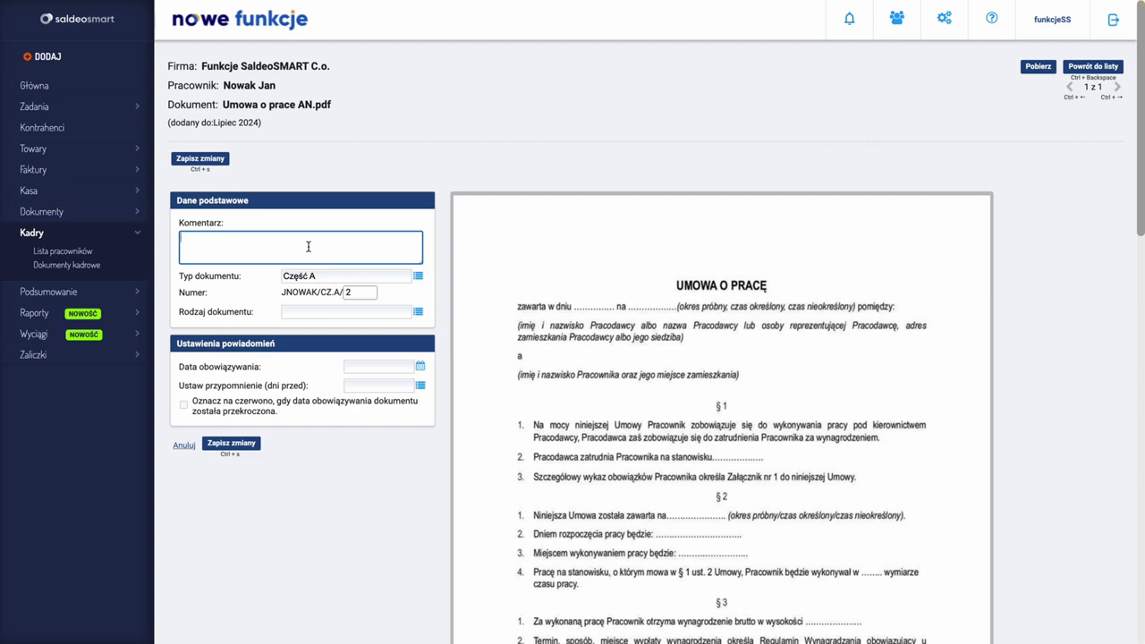
left_click(420, 313)
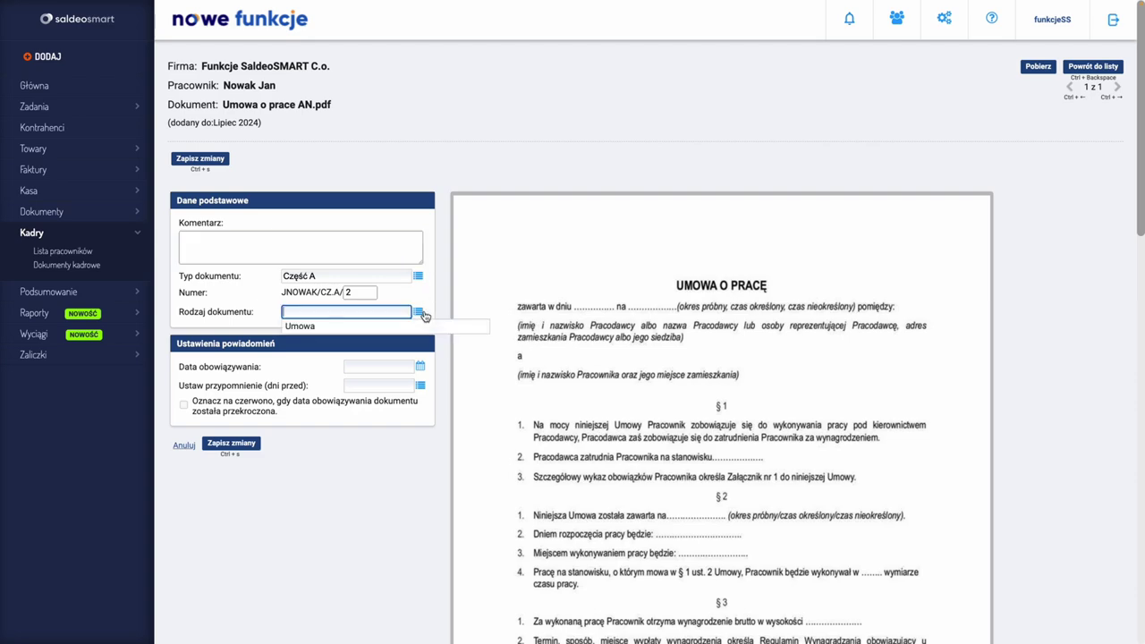
left_click(403, 326)
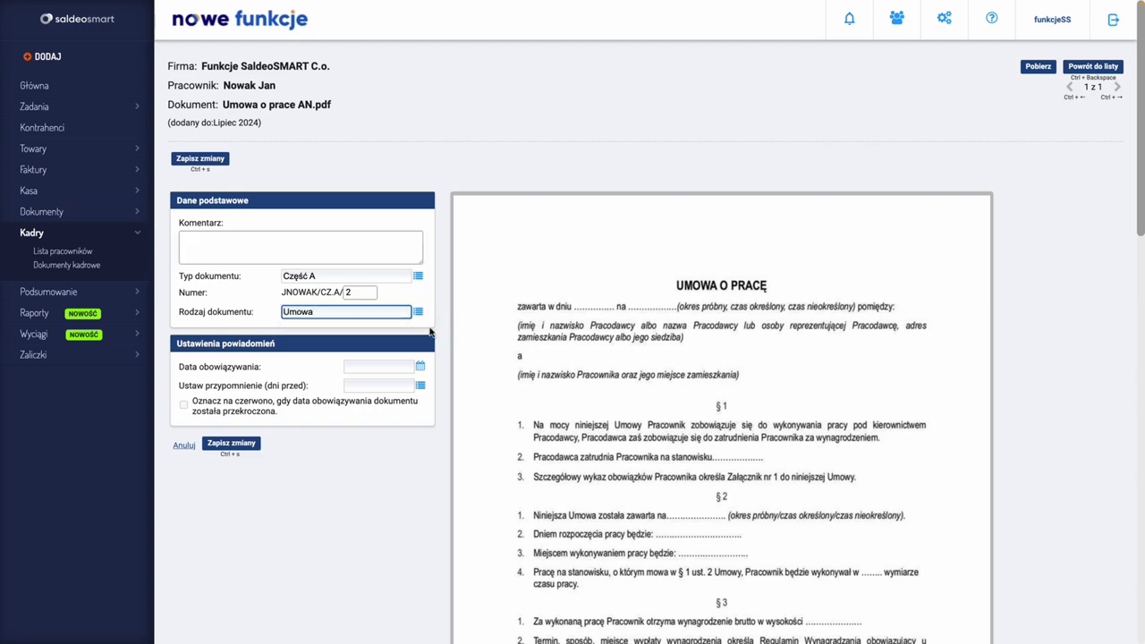